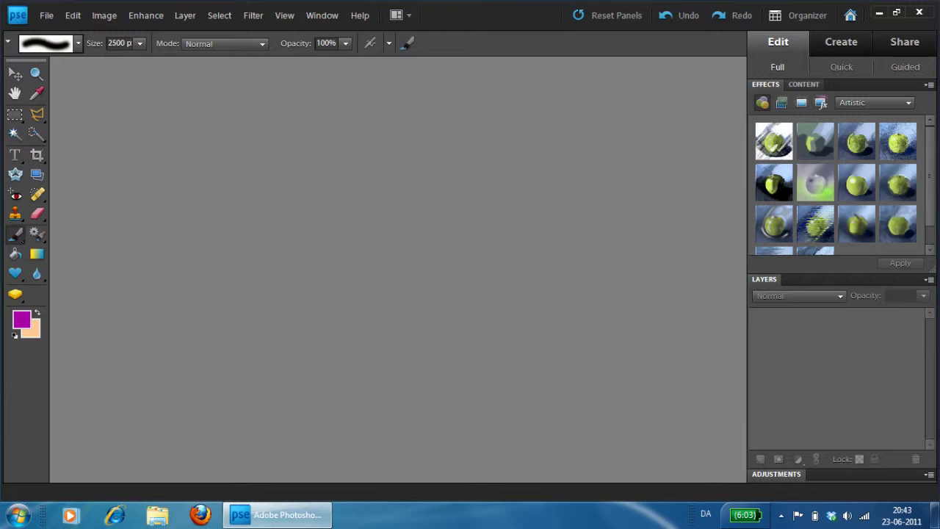
# Open the cykel bicycle PSD from the til stensils folder
pyautogui.click(46, 14)
pyautogui.click(73, 43)
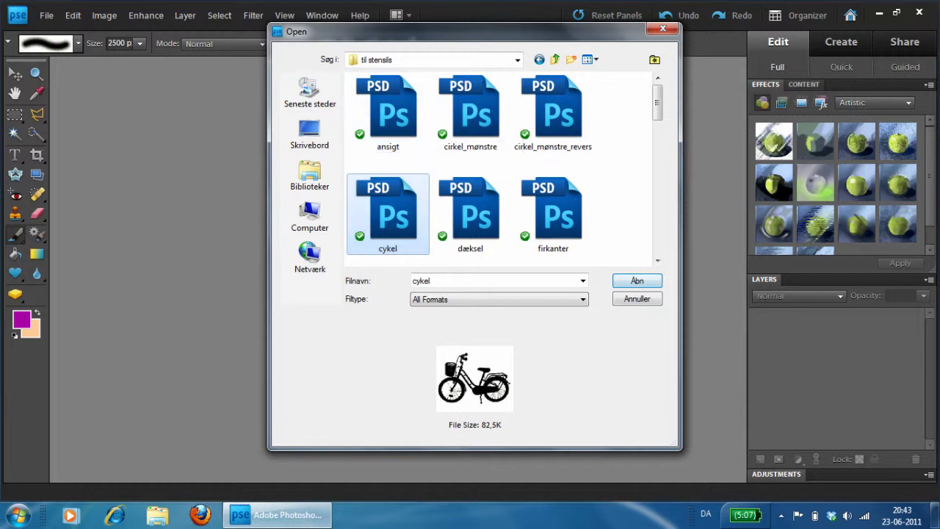
pyautogui.press('Return')
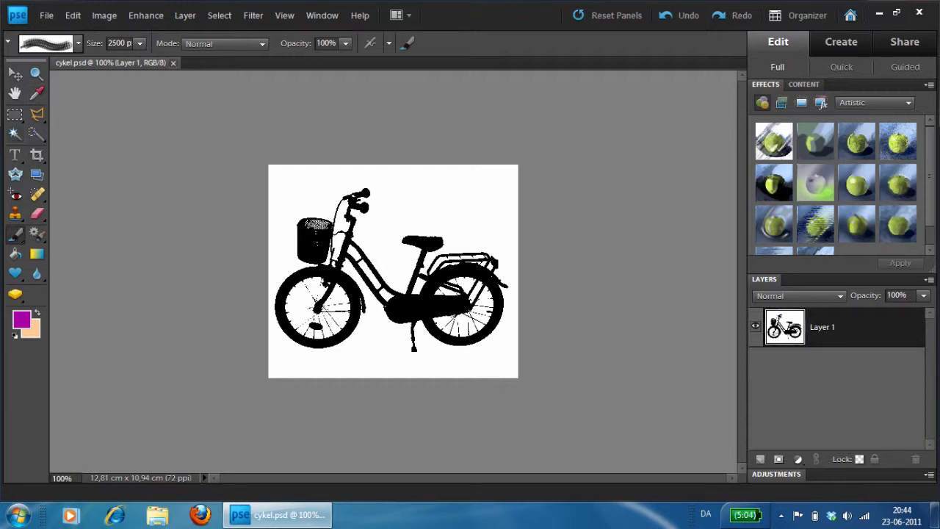
# Delete the white background with the Magic Wand, then invert and clear the selection
pyautogui.press('w')
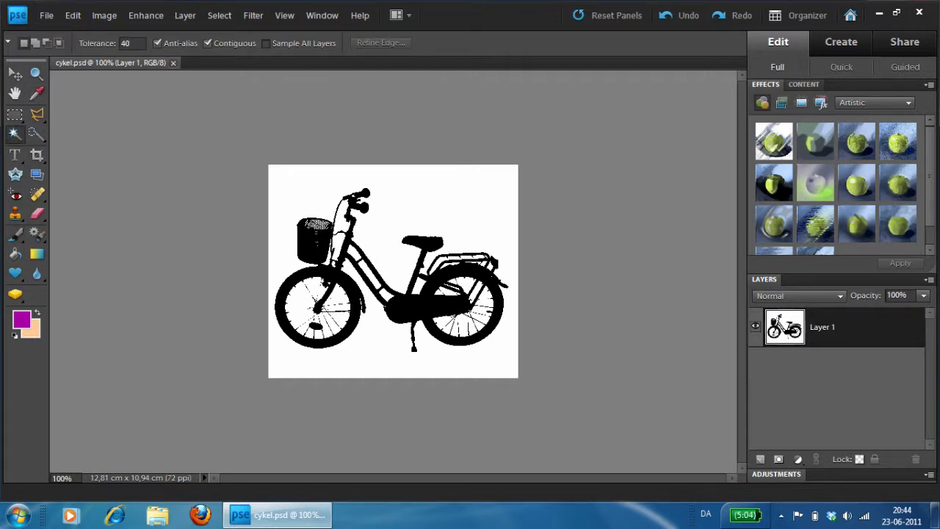
pyautogui.click(477, 191)
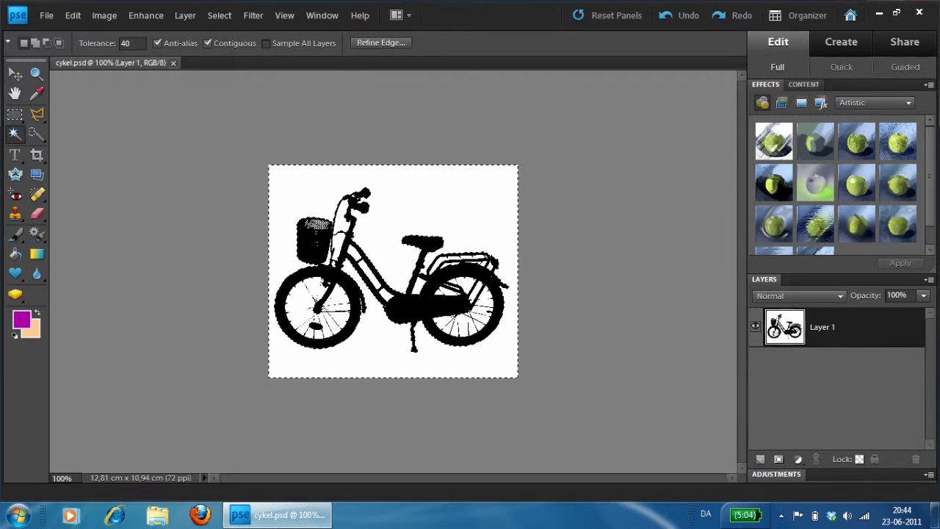
pyautogui.press('Delete')
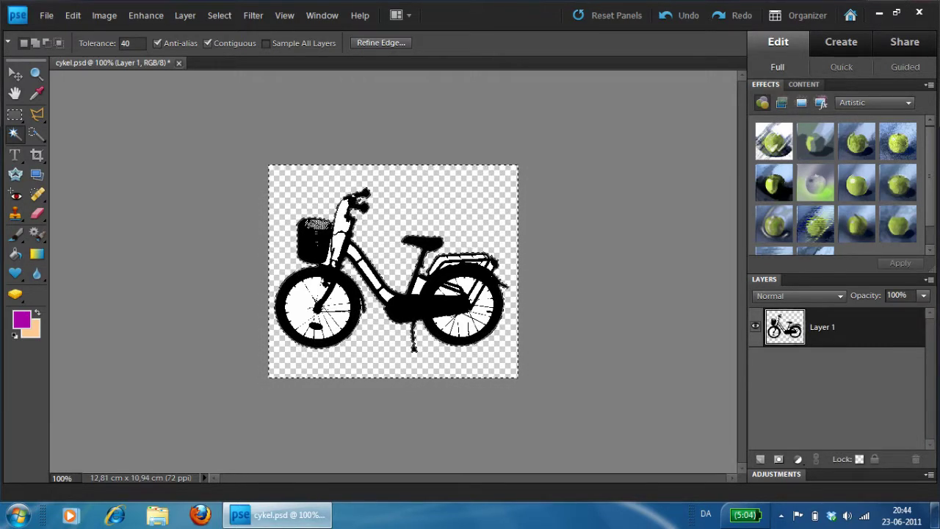
pyautogui.hotkey('ctrl', 'd')
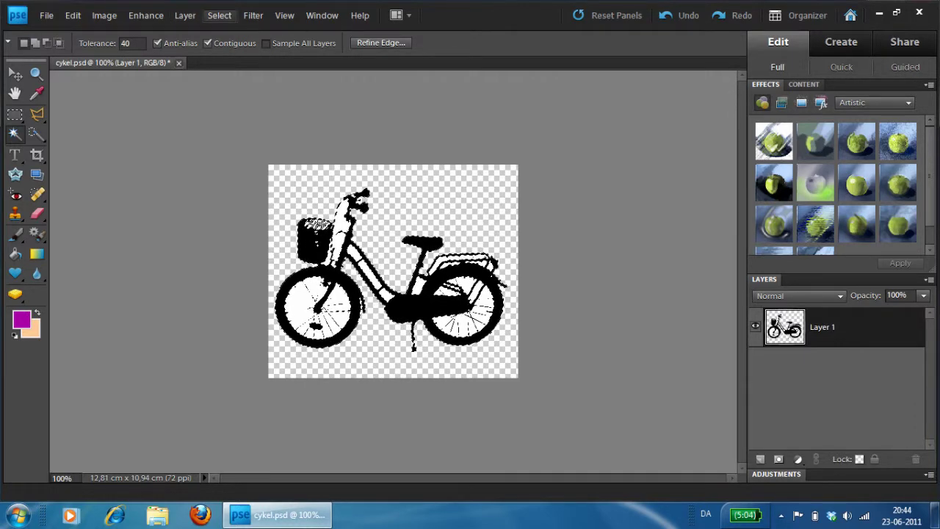
pyautogui.click(219, 15)
pyautogui.click(229, 69)
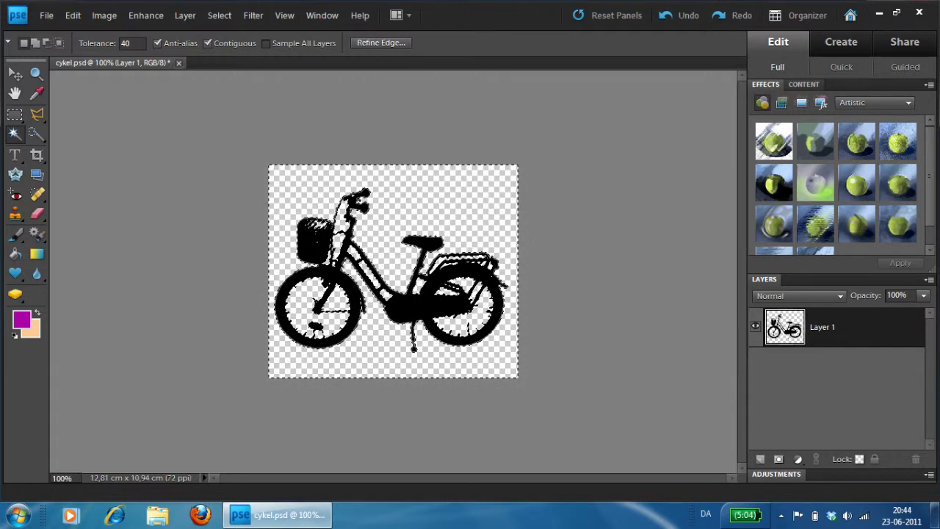
pyautogui.hotkey('ctrl', 'd')
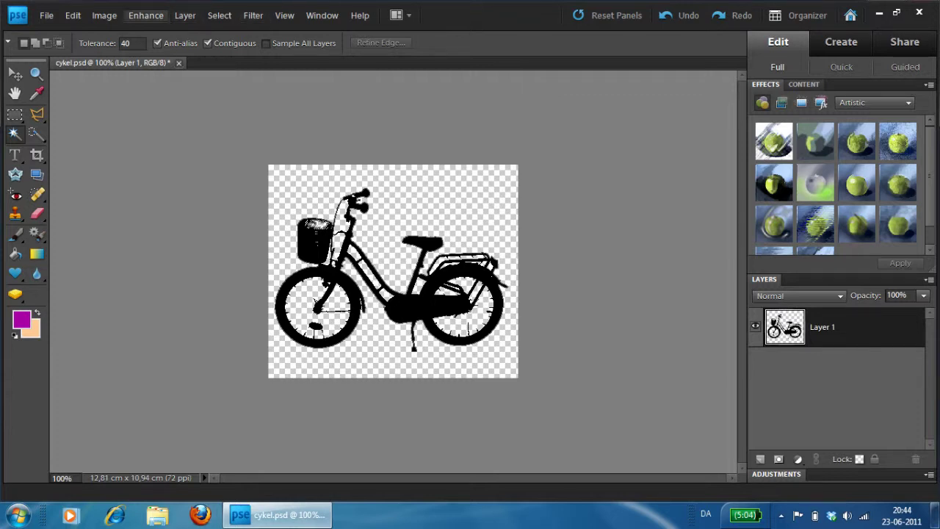
pyautogui.click(104, 15)
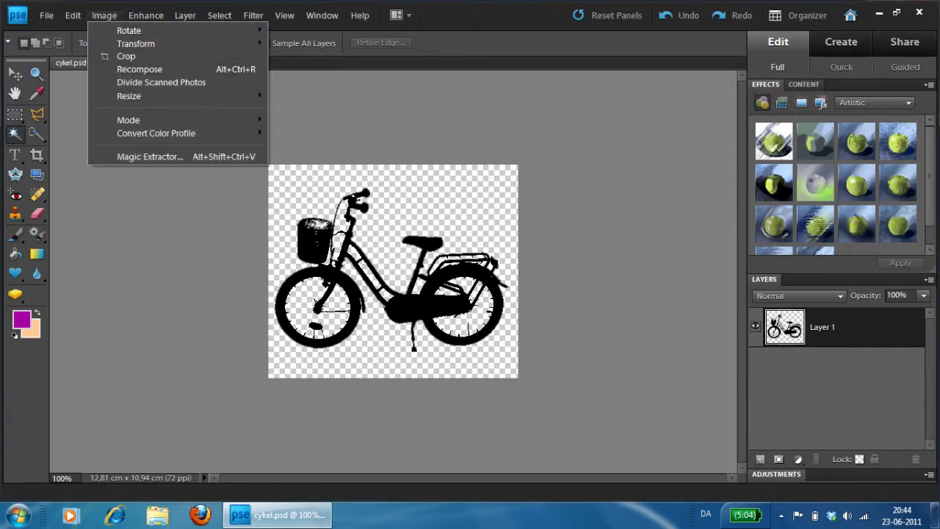
# Resample the bicycle image to 300 pixels/inch, giving 1513 × 1292 pixels
pyautogui.moveTo(129, 96)
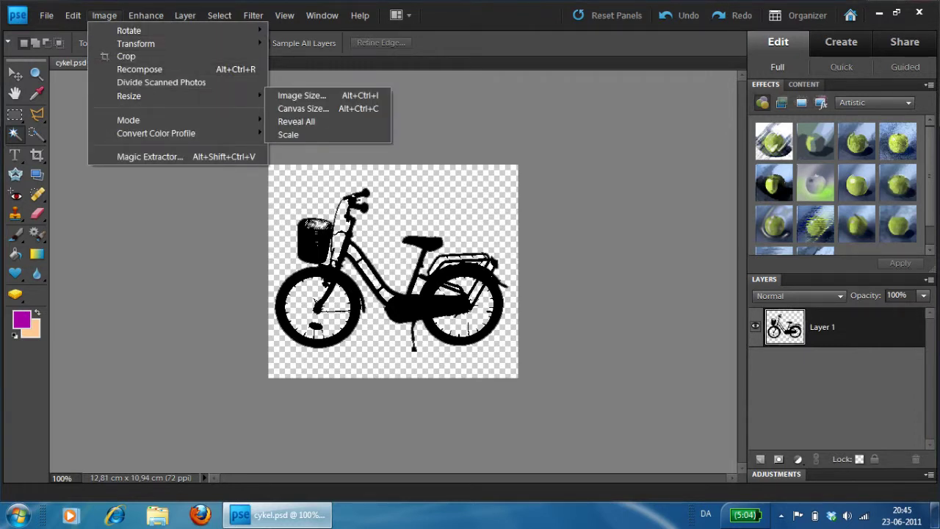
pyautogui.click(301, 95)
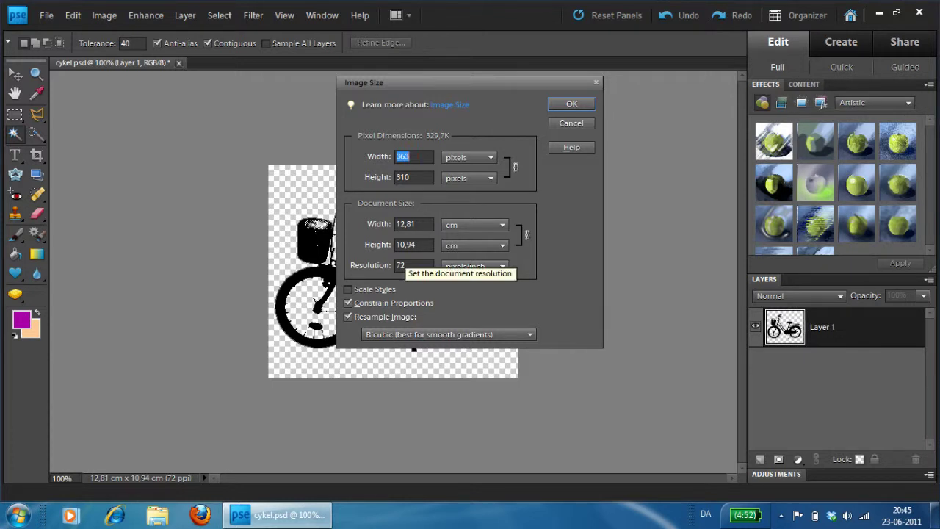
pyautogui.click(402, 265)
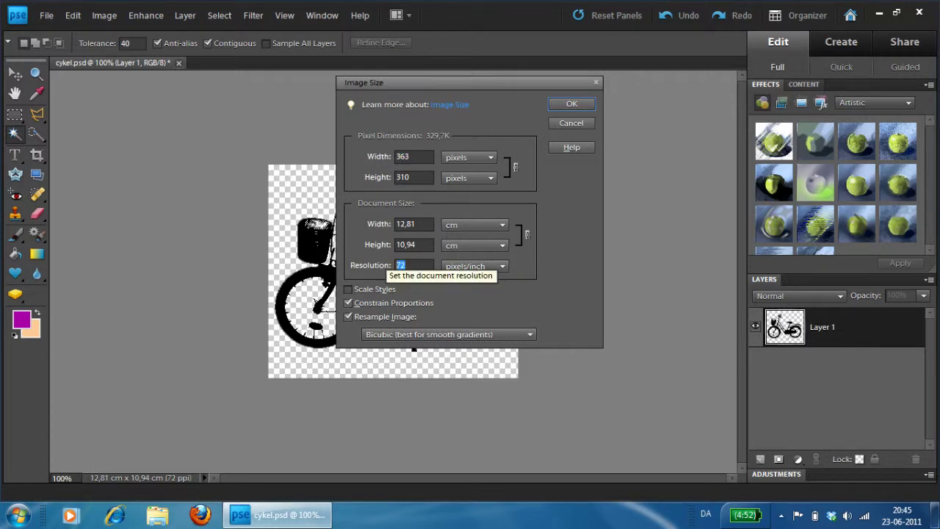
pyautogui.write('300')
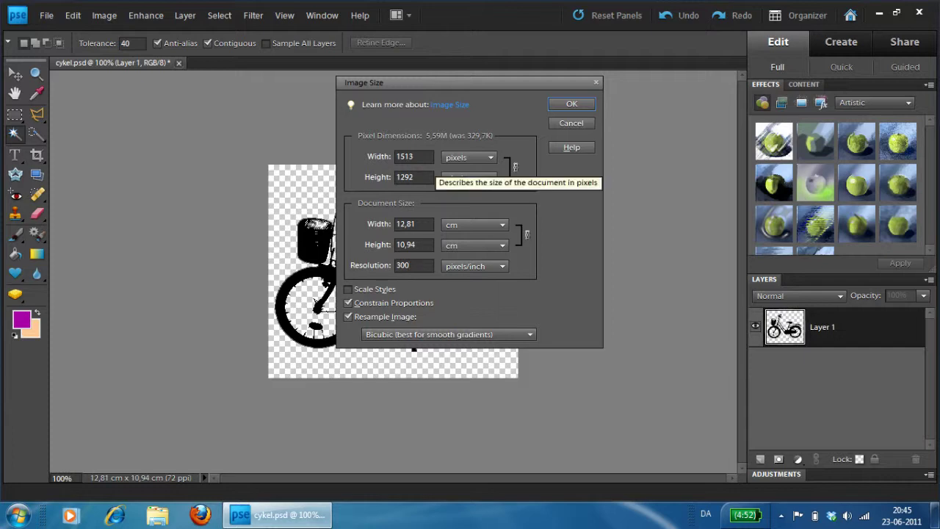
pyautogui.click(571, 104)
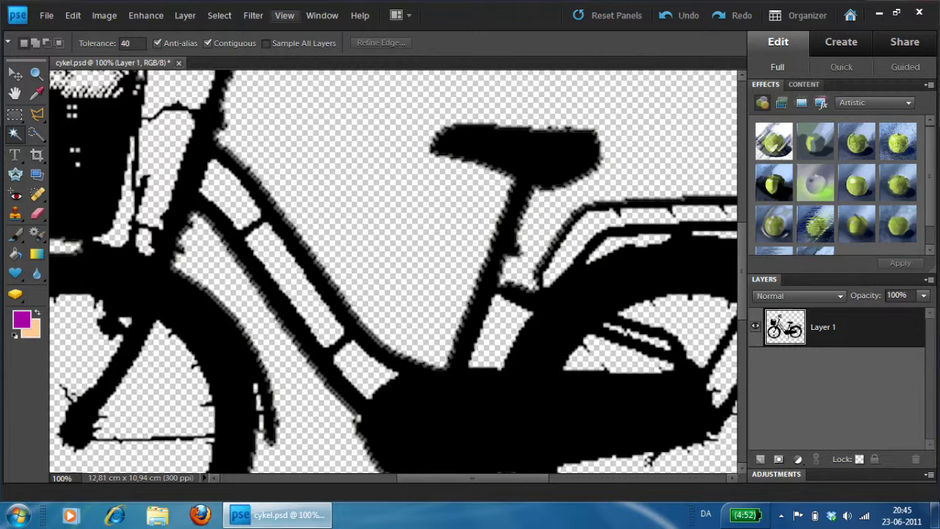
# Fit the enlarged bicycle on screen and switch to the Brush tool
pyautogui.click(284, 14)
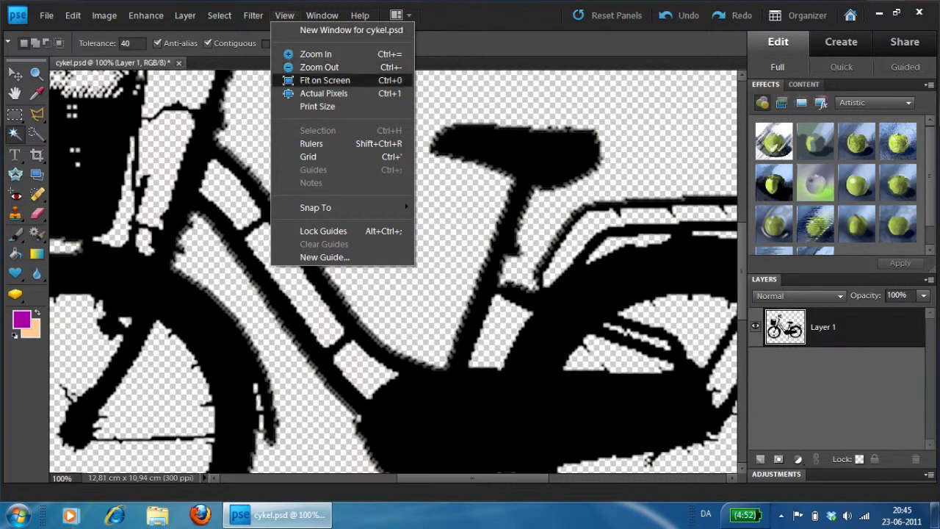
pyautogui.click(325, 80)
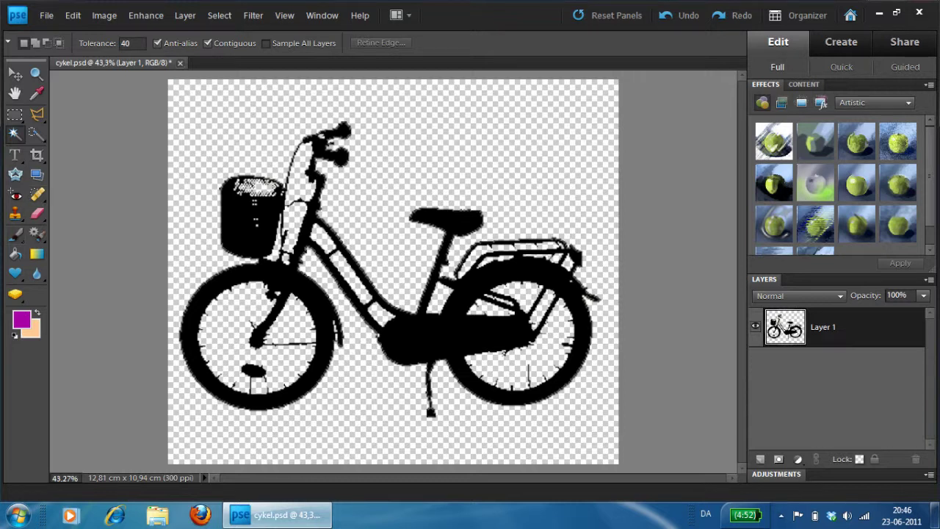
pyautogui.press('b')
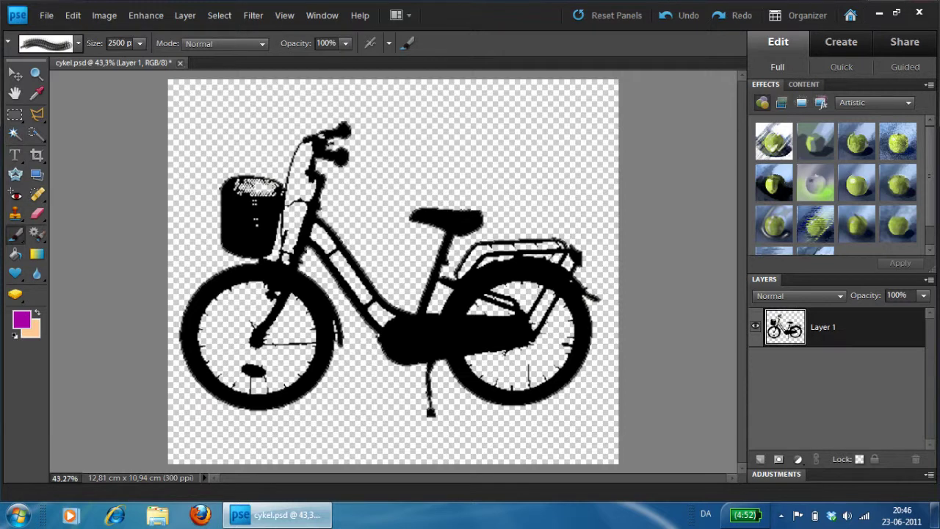
pyautogui.click(78, 43)
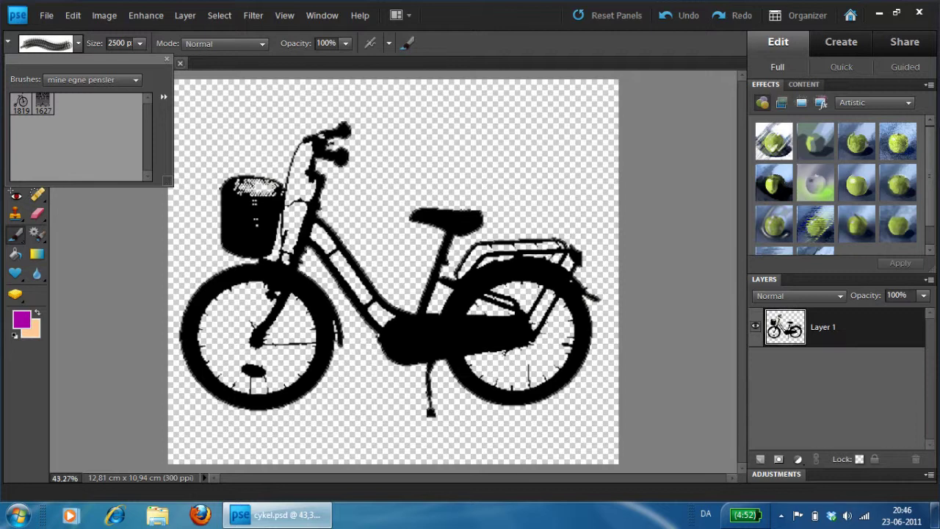
# Load the Thick Heavy Brushes set and bring up its Preset Manager
pyautogui.click(92, 79)
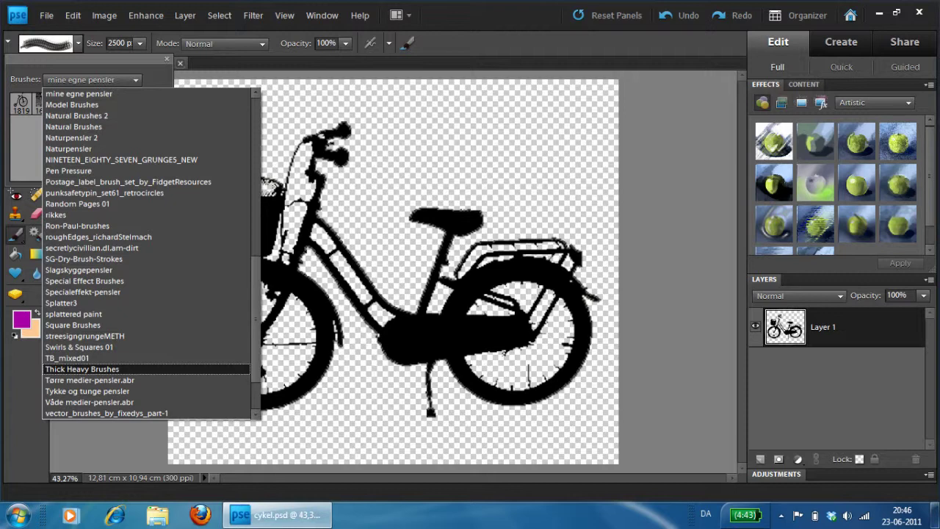
pyautogui.press('Return')
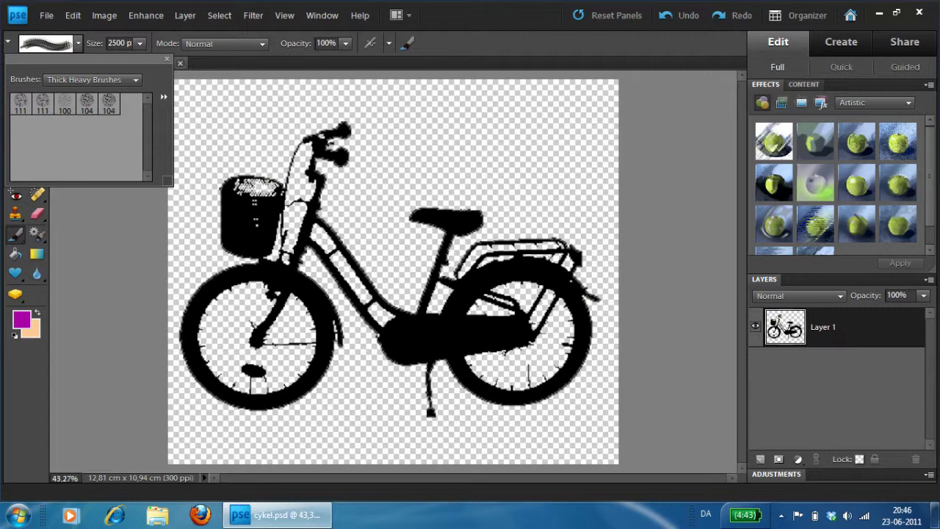
pyautogui.click(163, 97)
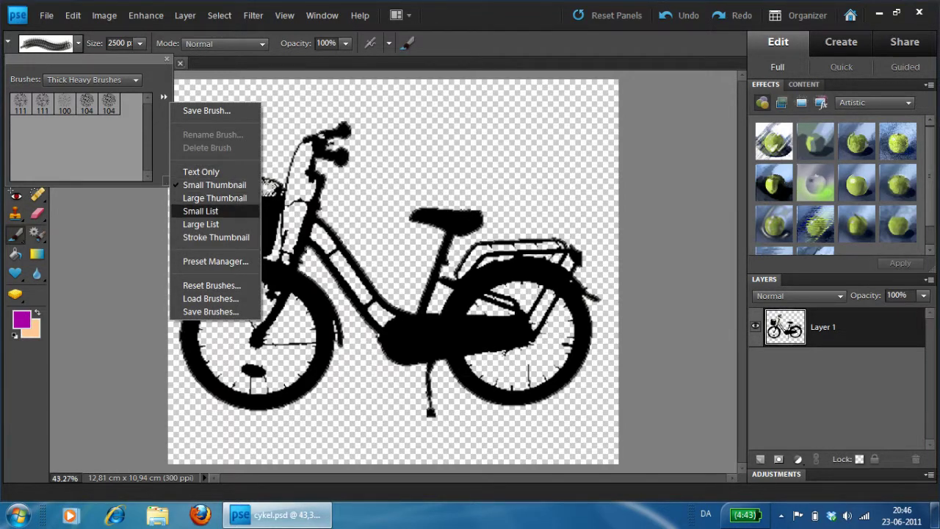
pyautogui.click(215, 261)
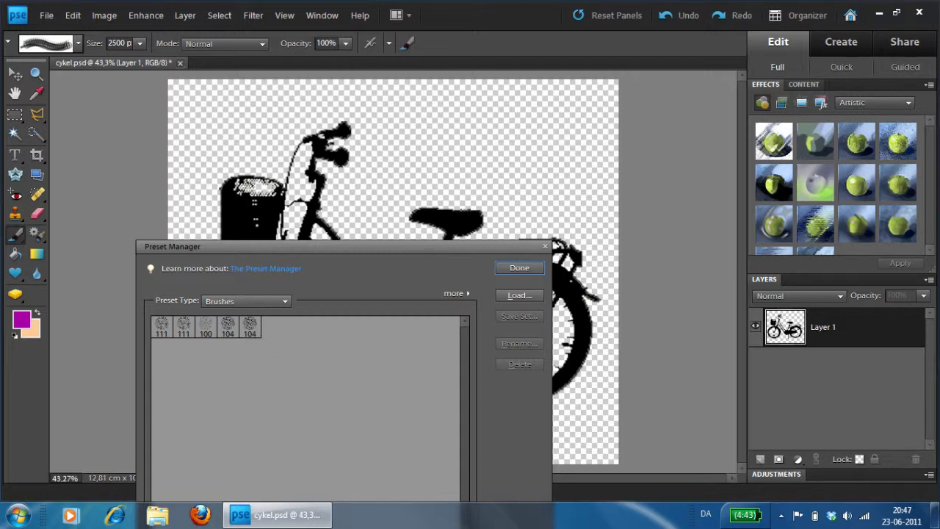
# Delete all five Thick Heavy Brushes presets and close the Preset Manager
pyautogui.click(249, 326)
pyautogui.keyDown('shift'); pyautogui.click(227, 326); pyautogui.keyUp('shift')
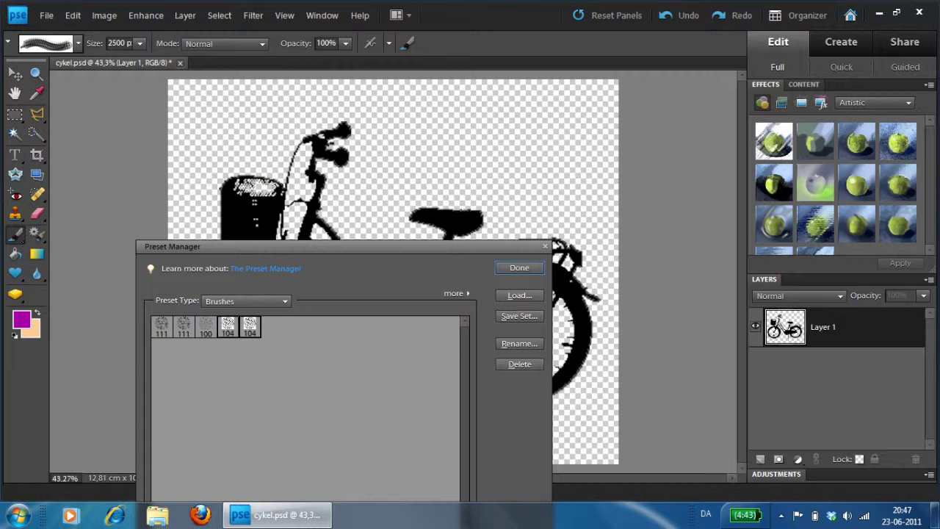
pyautogui.keyDown('shift'); pyautogui.click(206, 326); pyautogui.keyUp('shift')
pyautogui.keyDown('shift'); pyautogui.click(184, 326); pyautogui.keyUp('shift')
pyautogui.keyDown('shift'); pyautogui.click(161, 326); pyautogui.keyUp('shift')
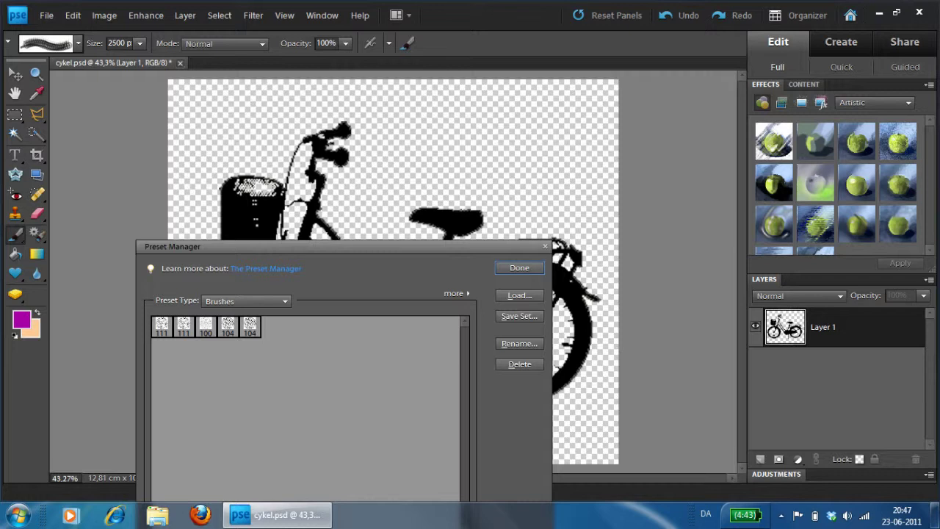
pyautogui.click(519, 364)
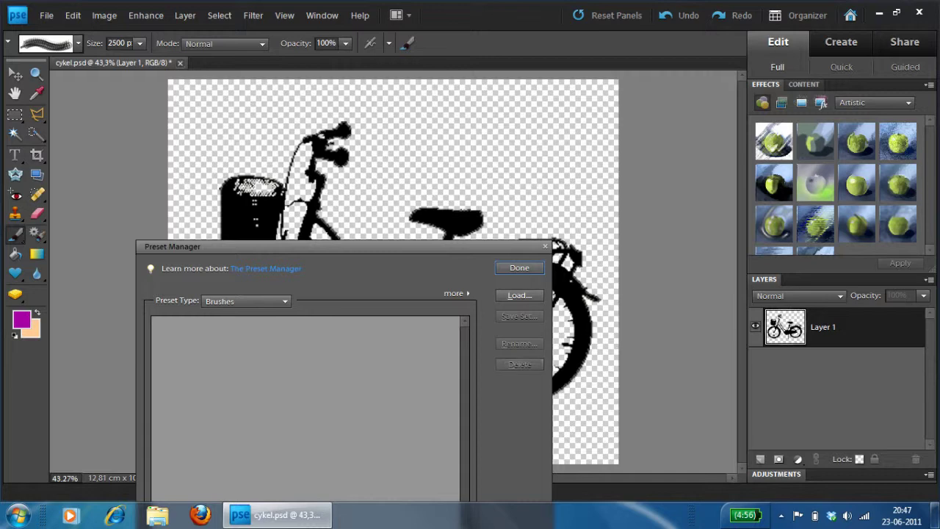
pyautogui.click(519, 267)
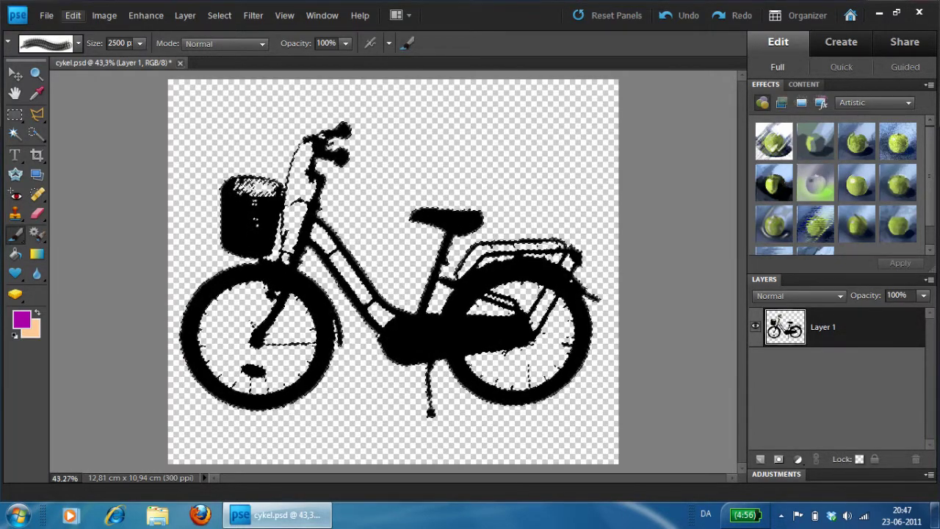
pyautogui.click(73, 15)
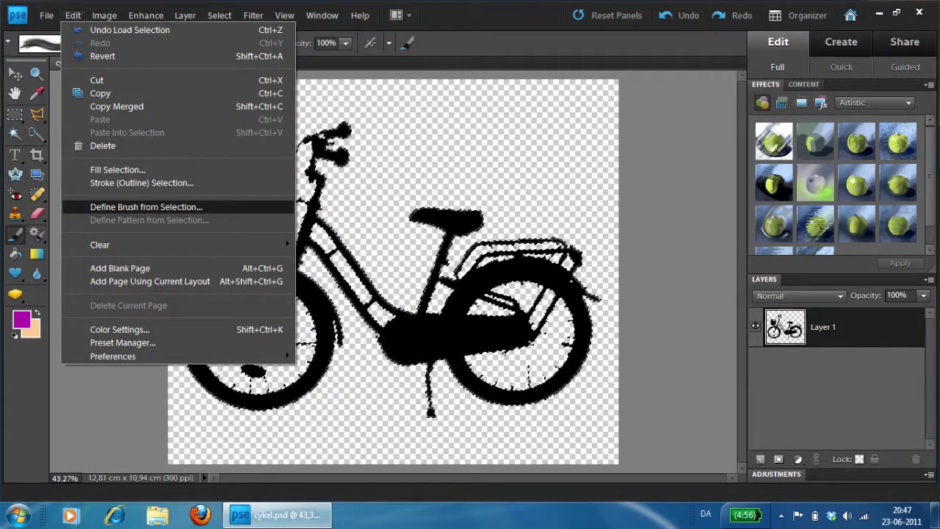
# Define a 1418 px brush named 'cykel' from the bicycle selection
pyautogui.click(146, 206)
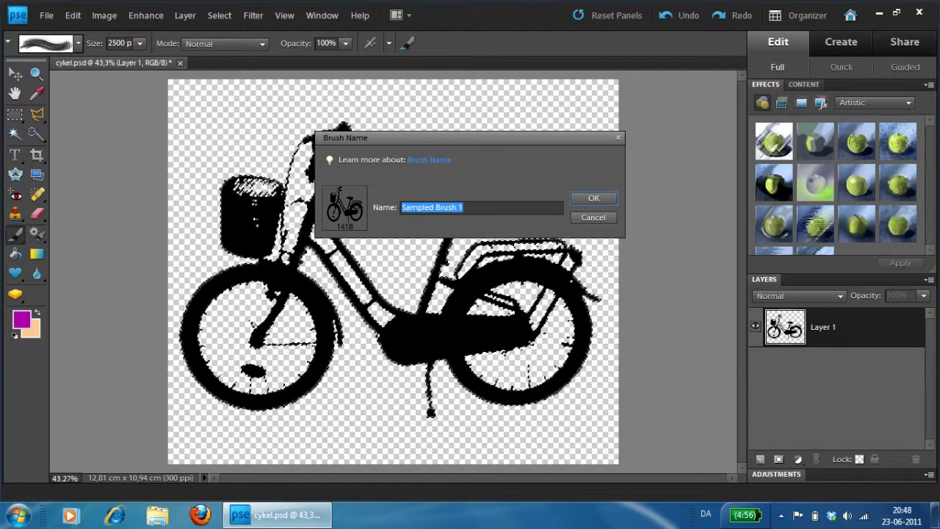
pyautogui.write('cyke')
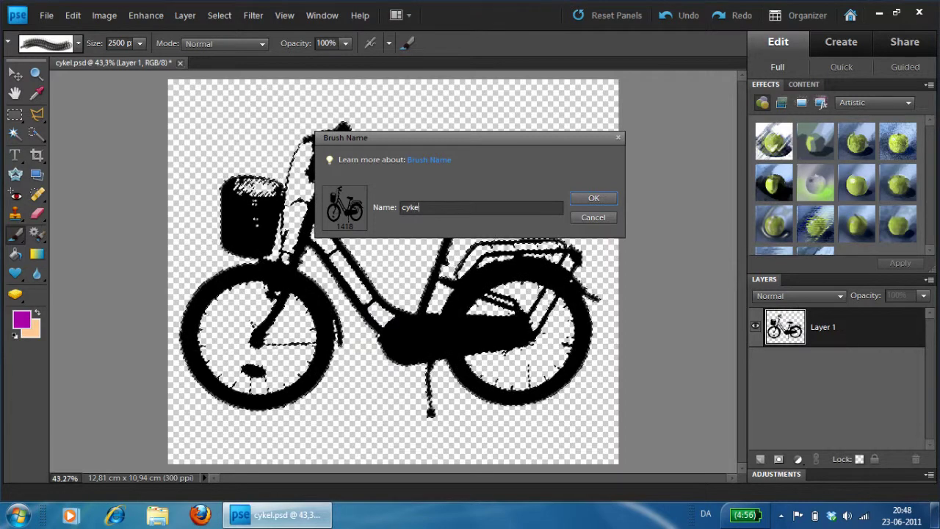
pyautogui.write('l')
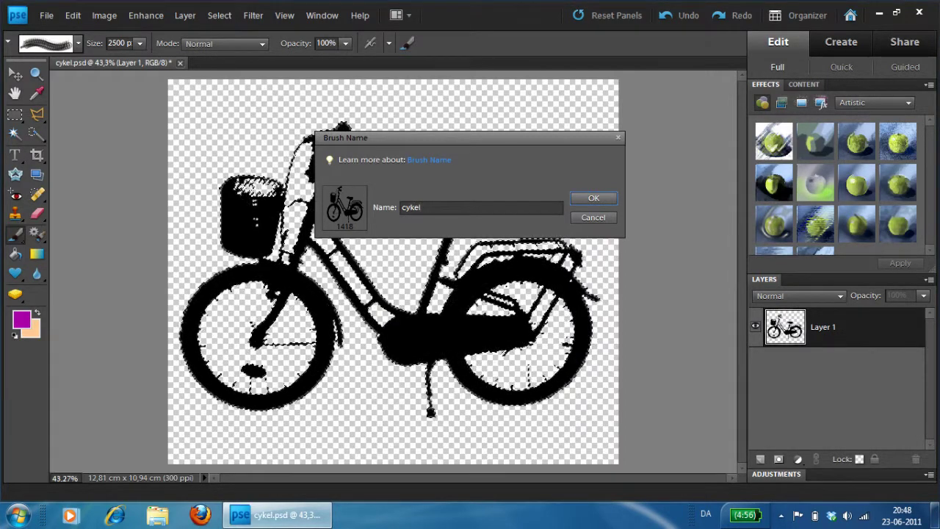
pyautogui.press('Return')
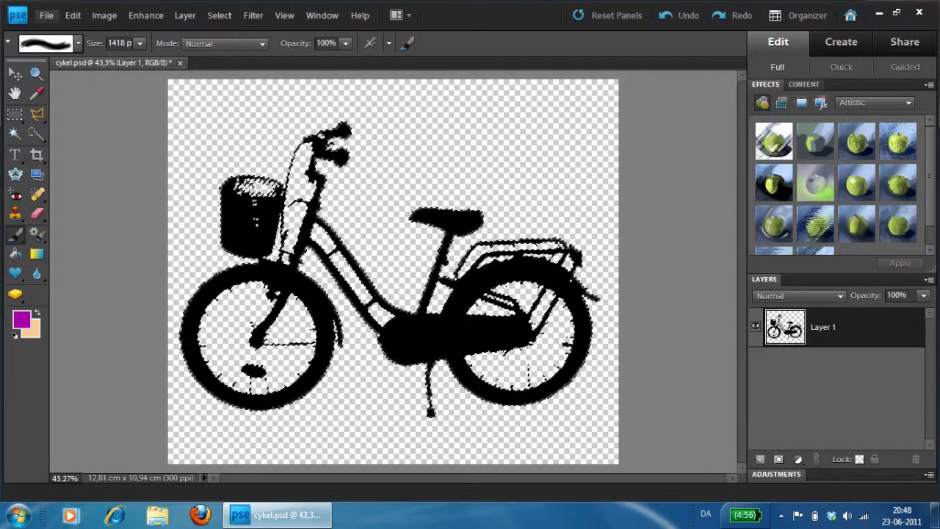
pyautogui.click(46, 15)
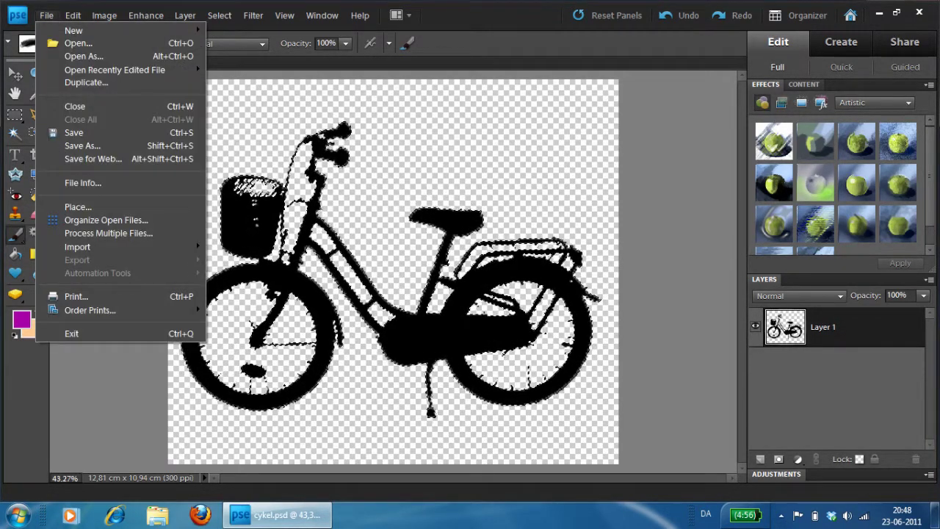
# Open MartinLutherKing.jpg from the broken dreams folder under billeder
pyautogui.click(78, 43)
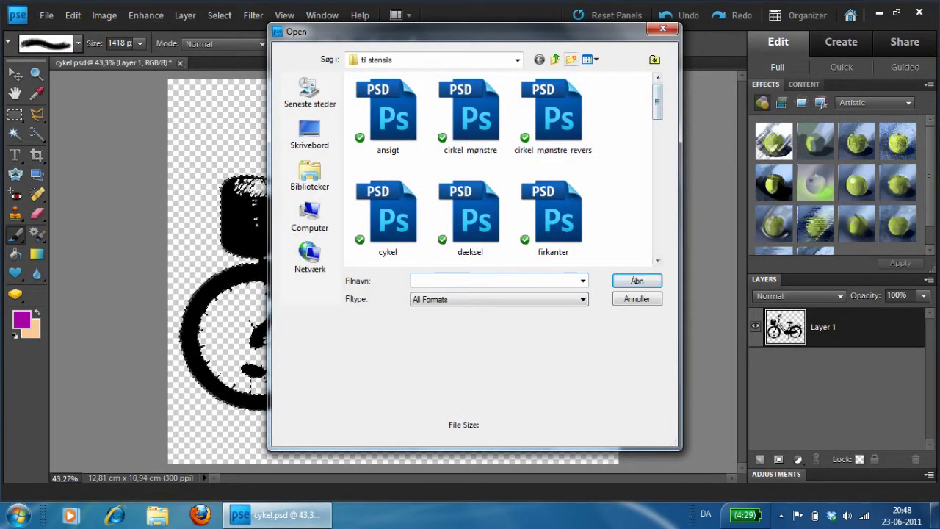
pyautogui.click(554, 59)
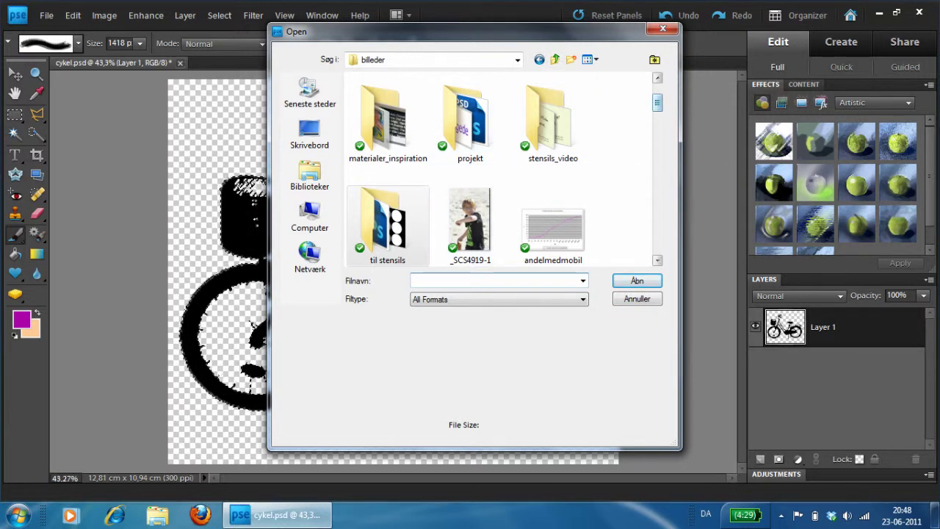
pyautogui.scroll(-5, 505, 169)
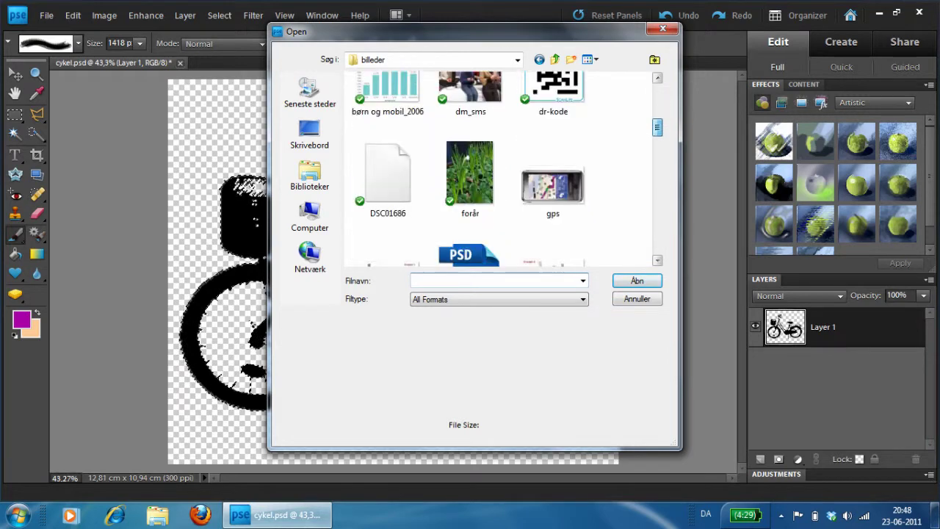
pyautogui.scroll(-2, 505, 169)
pyautogui.scroll(6, 506, 169)
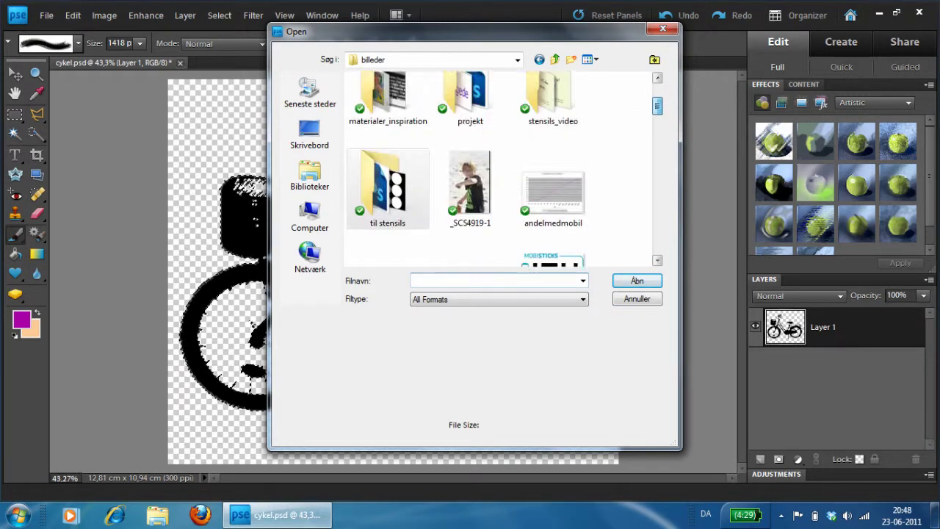
pyautogui.scroll(1, 388, 118)
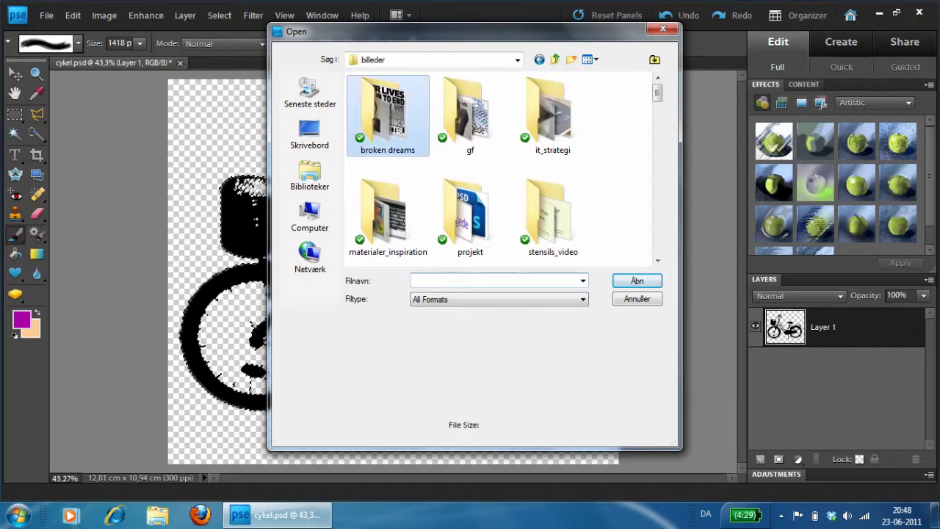
pyautogui.doubleClick(388, 118)
pyautogui.click(467, 209)
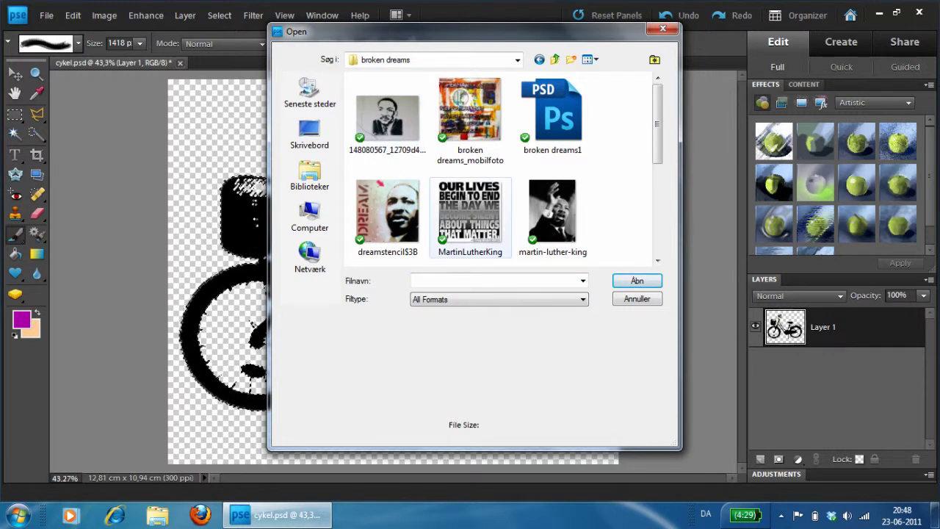
pyautogui.click(637, 280)
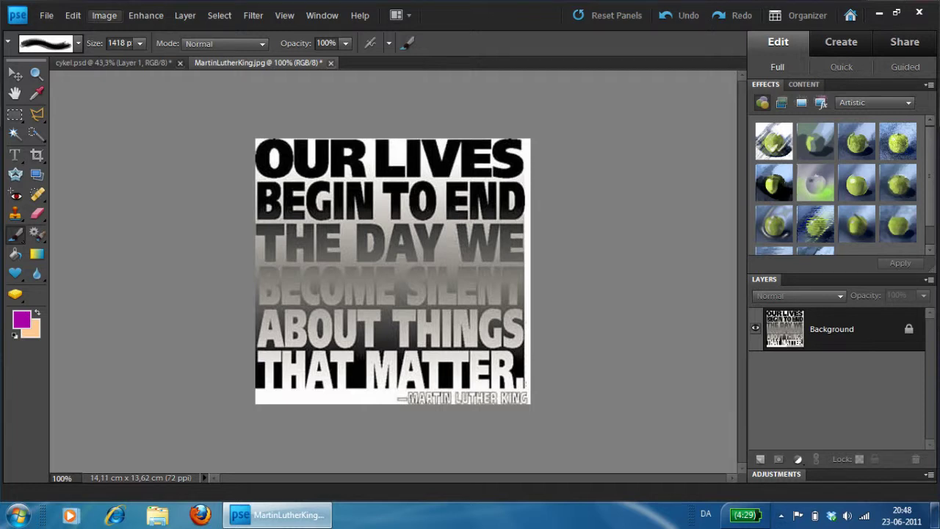
# Resample the MartinLutherKing image to 300 ppi, giving 1667 × 1609 pixels
pyautogui.click(103, 15)
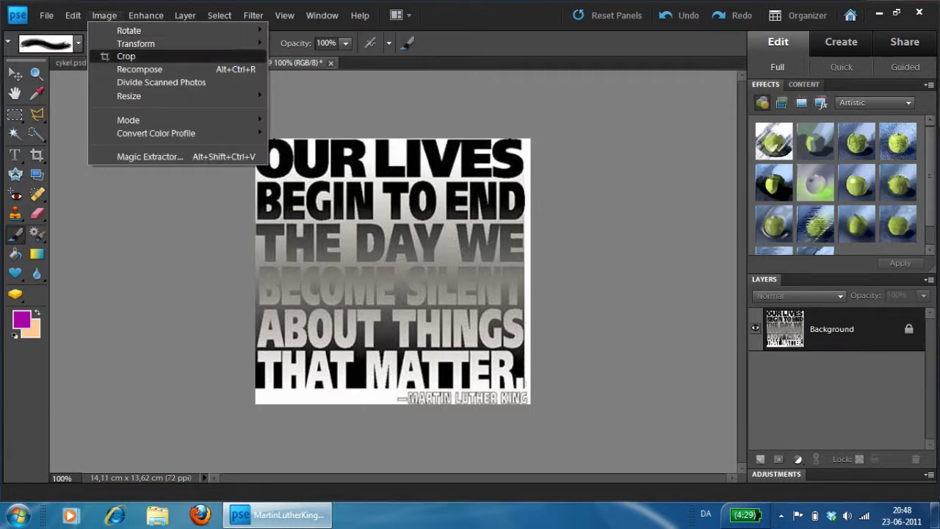
pyautogui.moveTo(132, 95)
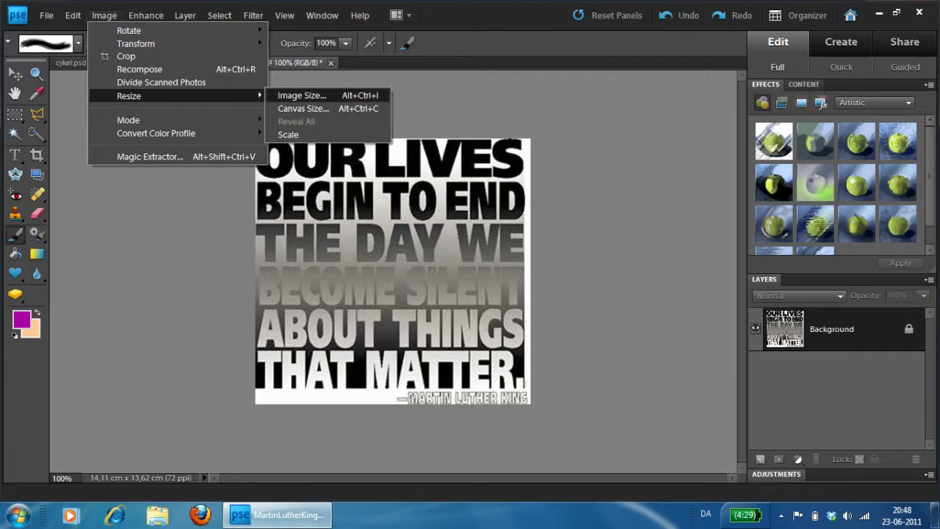
pyautogui.click(302, 95)
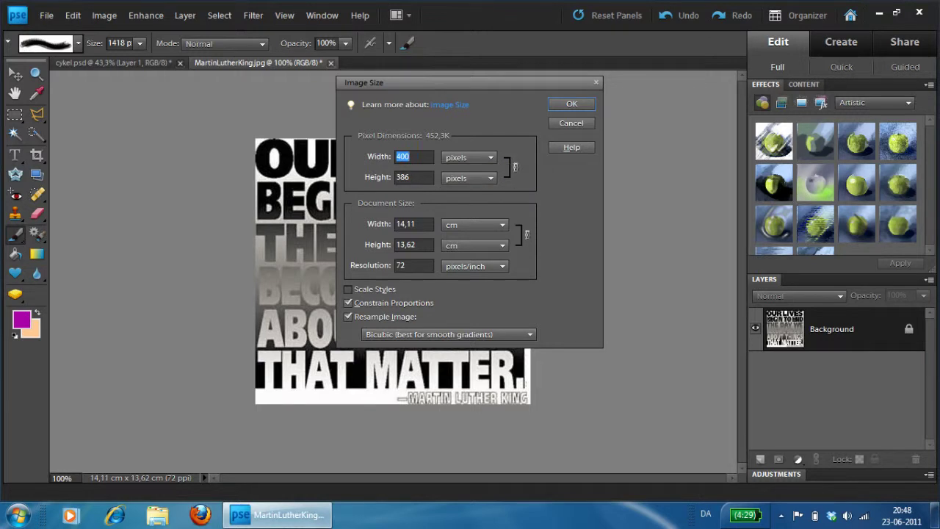
pyautogui.click(402, 265)
pyautogui.write('300')
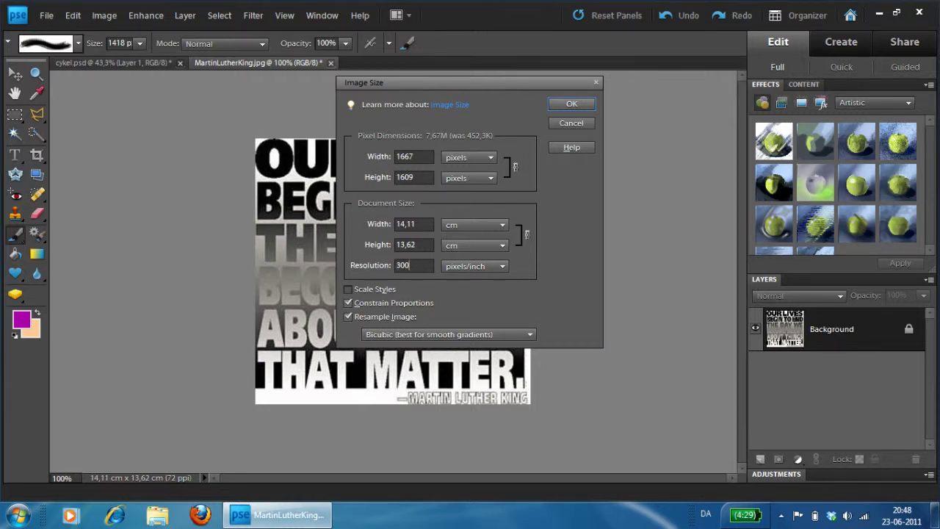
pyautogui.press('Return')
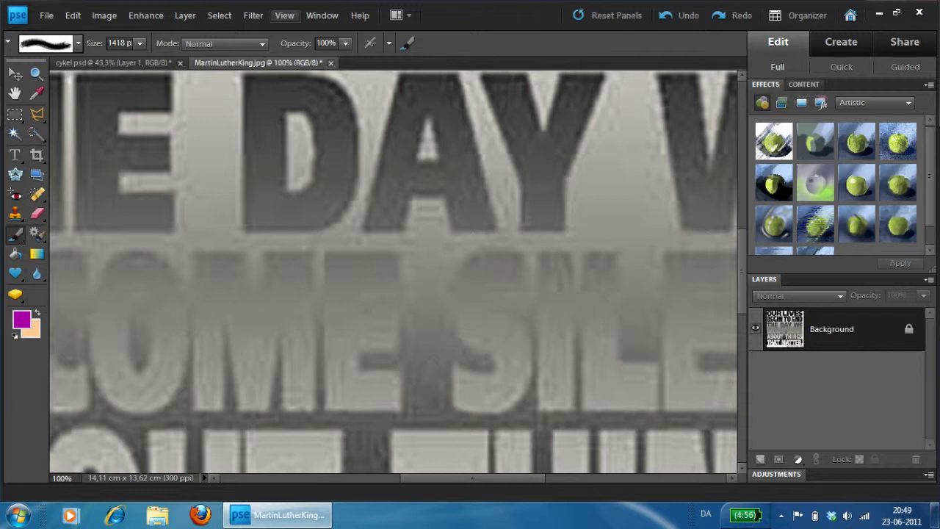
# Fit the quote image on screen and pick the Rectangular Marquee Tool
pyautogui.click(284, 15)
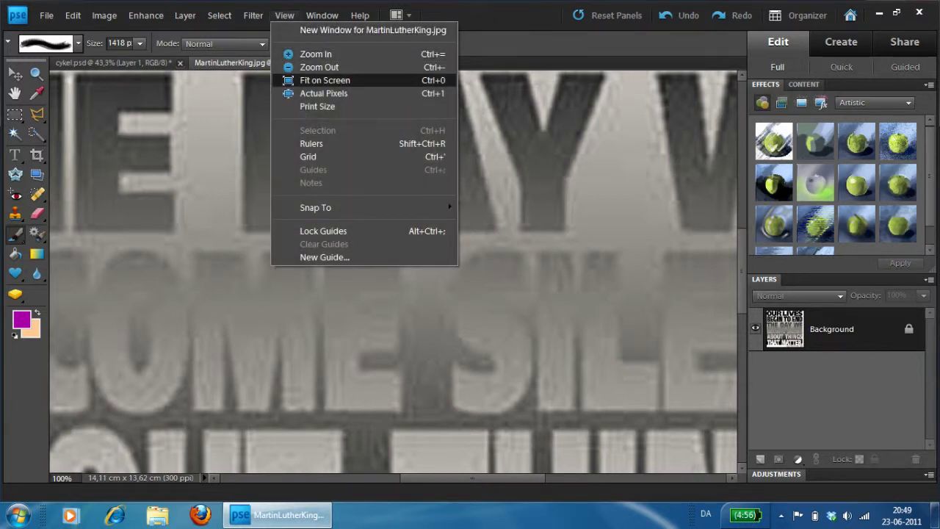
pyautogui.click(325, 80)
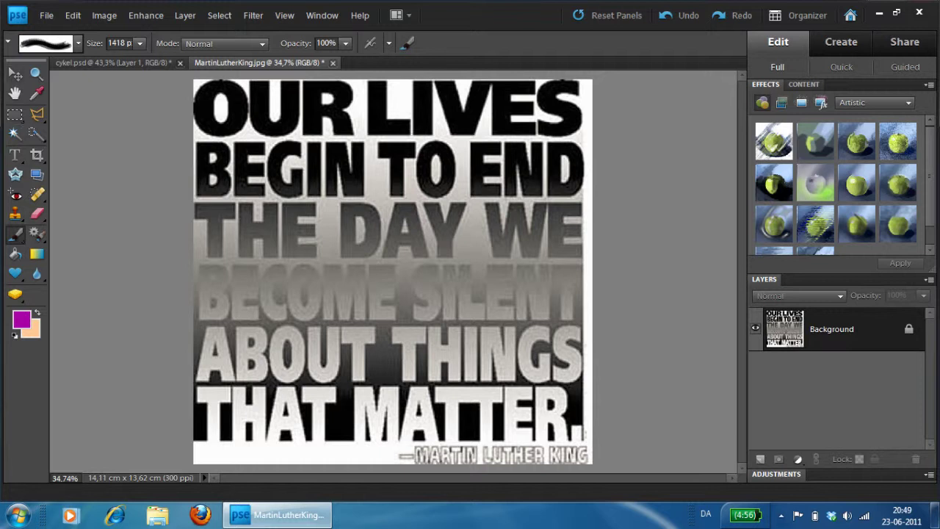
pyautogui.click(15, 114)
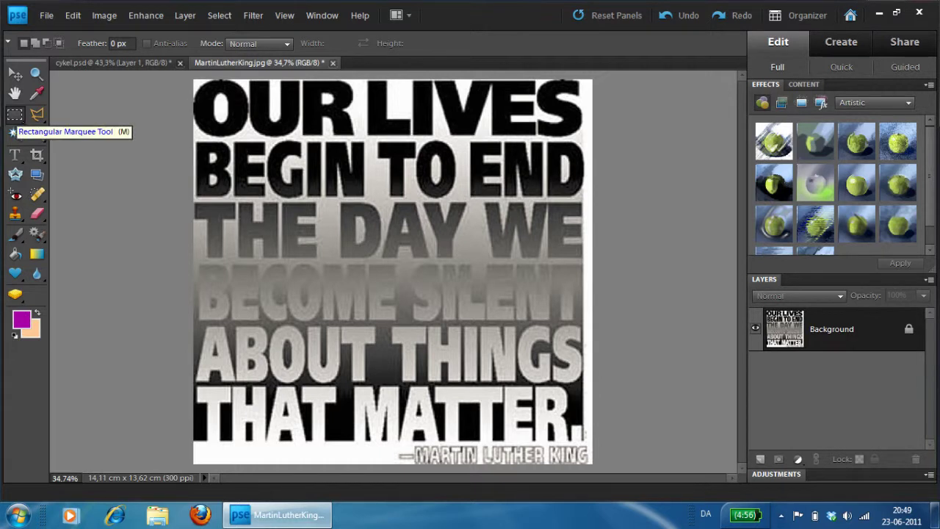
# Select the quote above the credit line and crop the image to that selection
pyautogui.moveTo(194, 79); pyautogui.dragTo(584, 441)
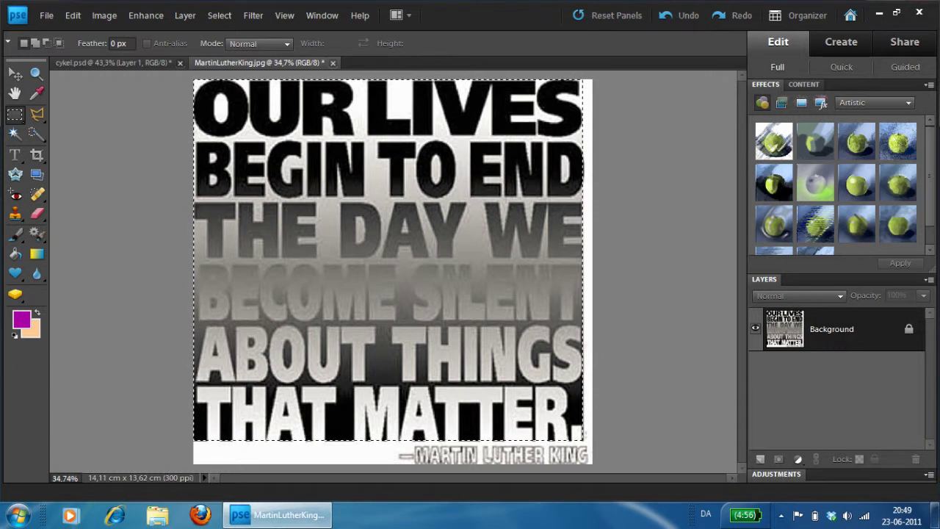
pyautogui.click(105, 16)
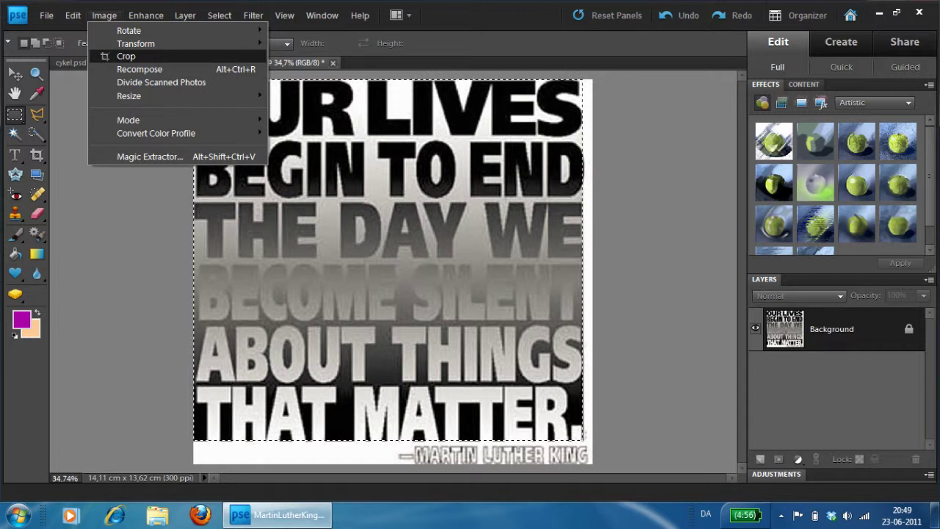
pyautogui.click(126, 57)
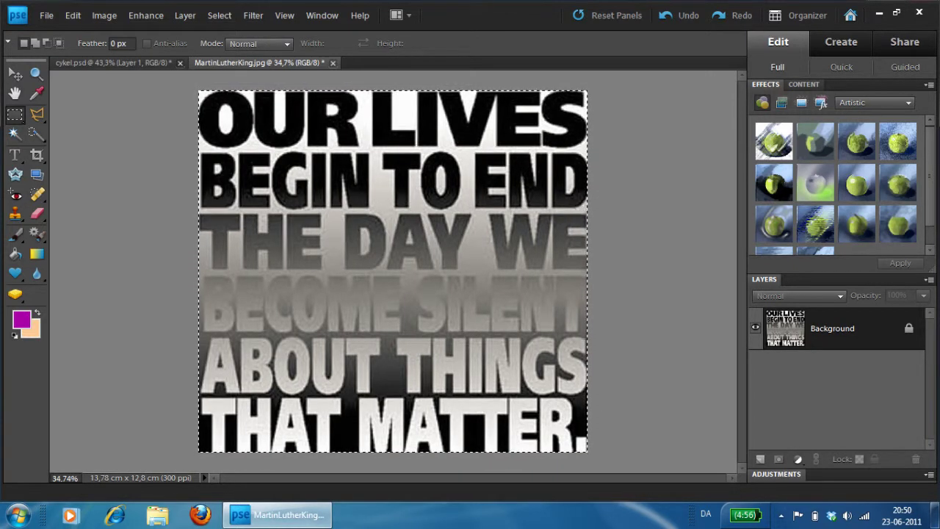
pyautogui.click(73, 14)
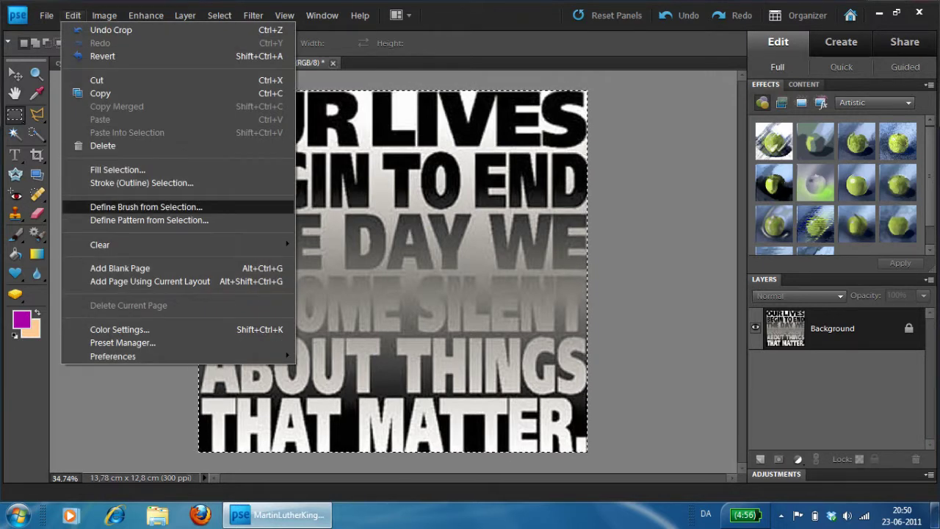
# Define a brush named MartinLutherKing.jpg from the cropped poster, then activate the Brush tool
pyautogui.click(146, 206)
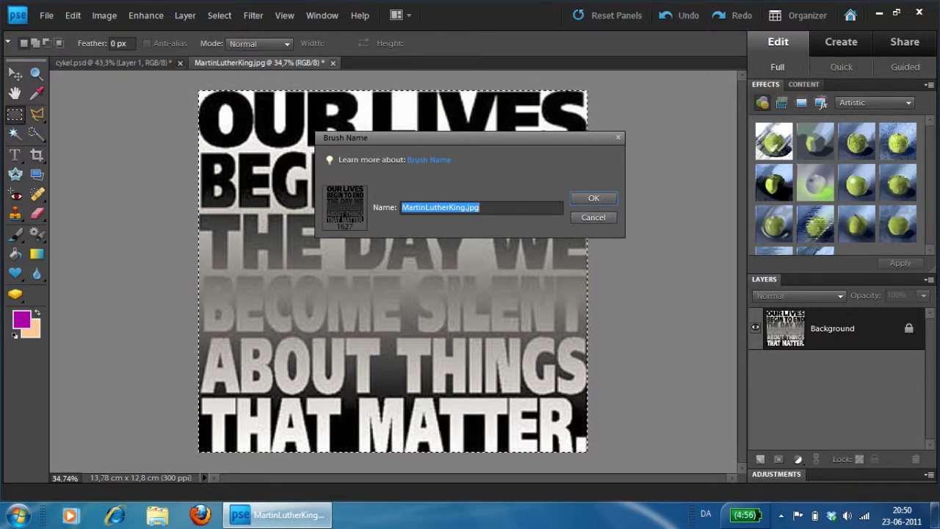
pyautogui.press('Return')
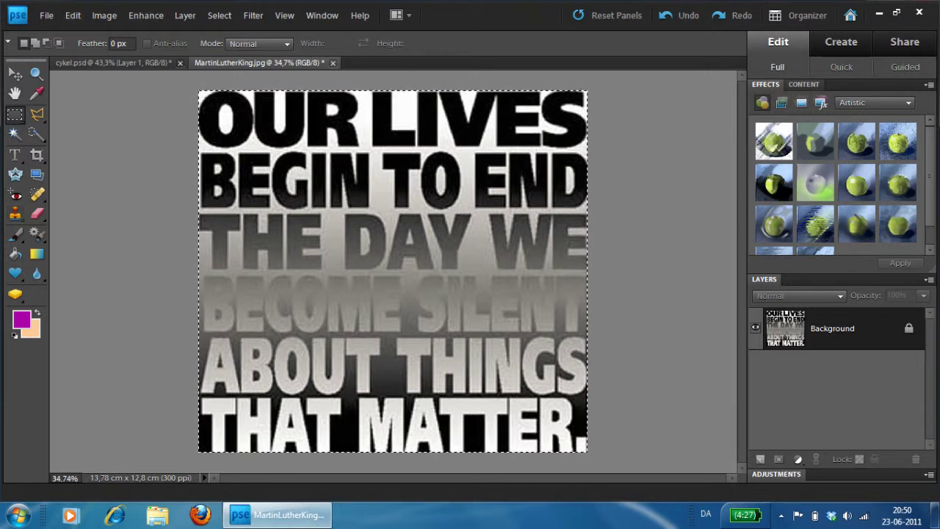
pyautogui.press('b')
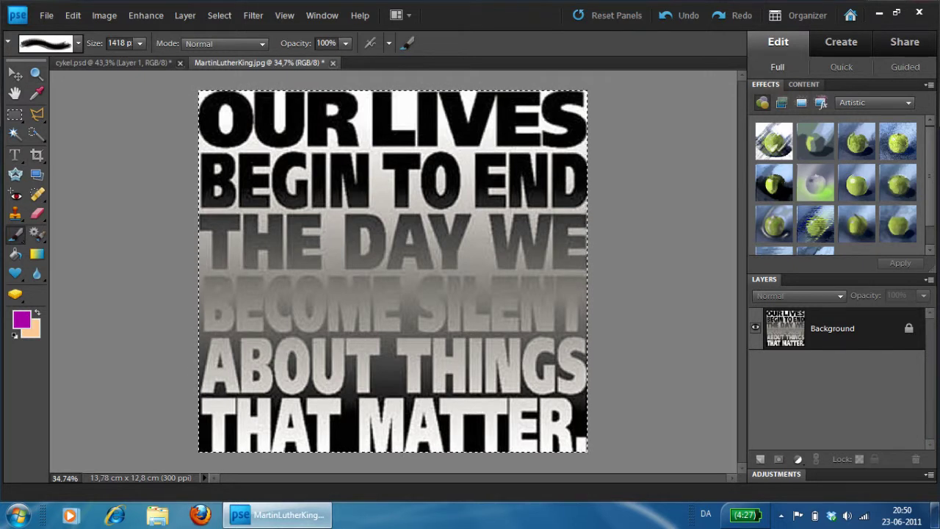
# From Save Brushes, create a new folder named 'mine pensler' on drive D:
pyautogui.click(78, 42)
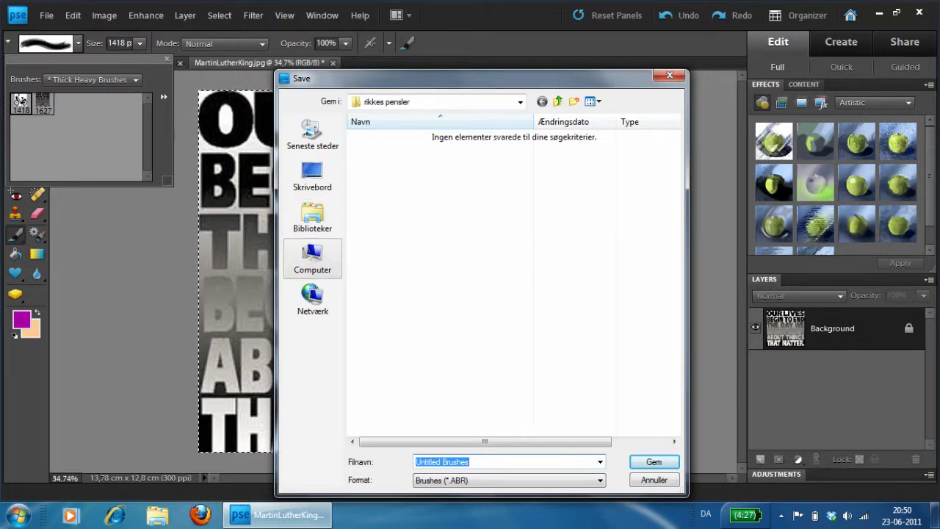
pyautogui.click(653, 479)
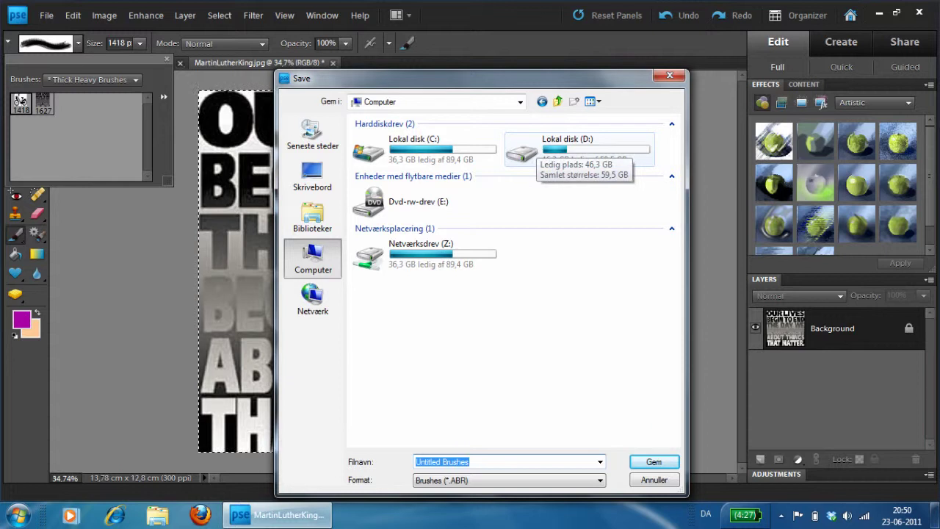
pyautogui.doubleClick(523, 150)
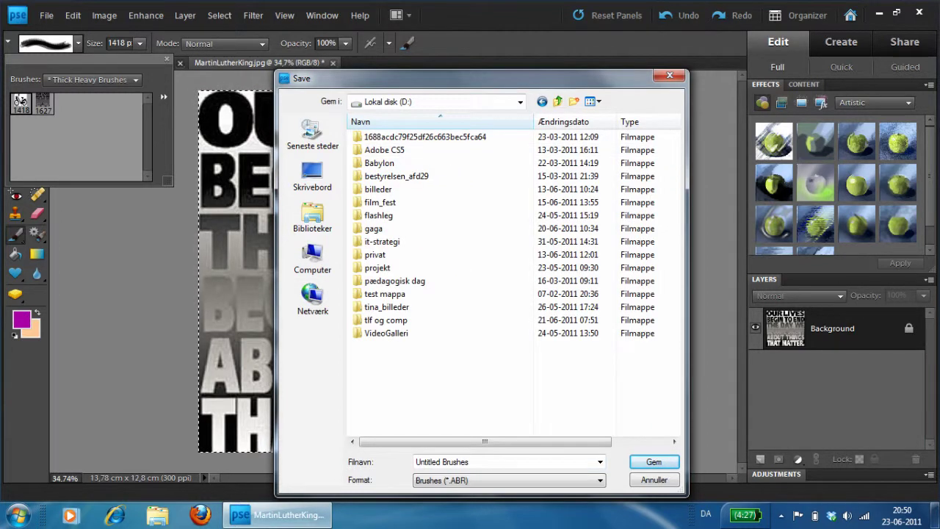
pyautogui.click(574, 102)
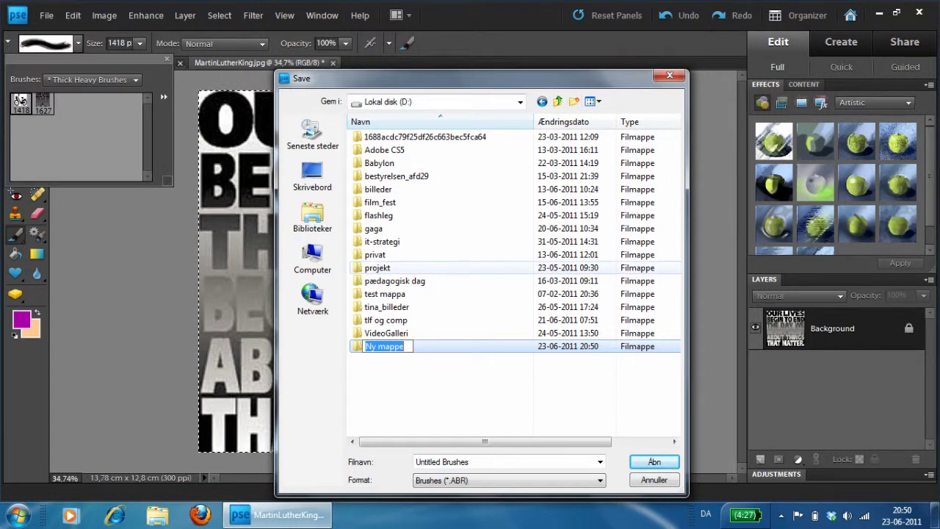
pyautogui.write('mine ')
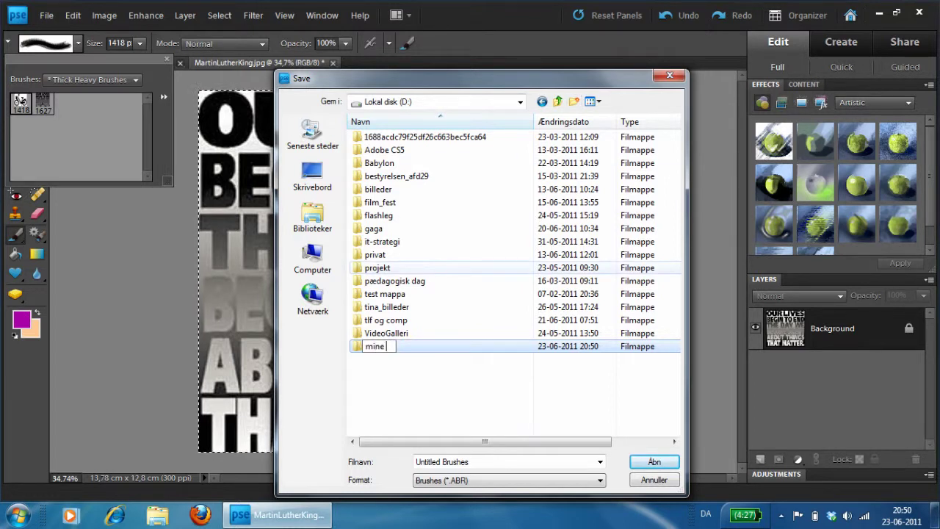
pyautogui.write('pensler')
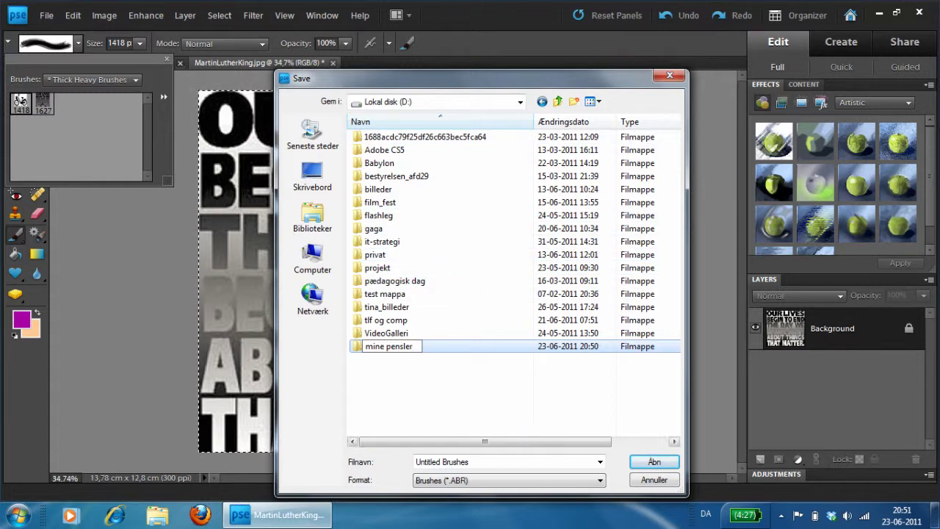
pyautogui.press('Return')
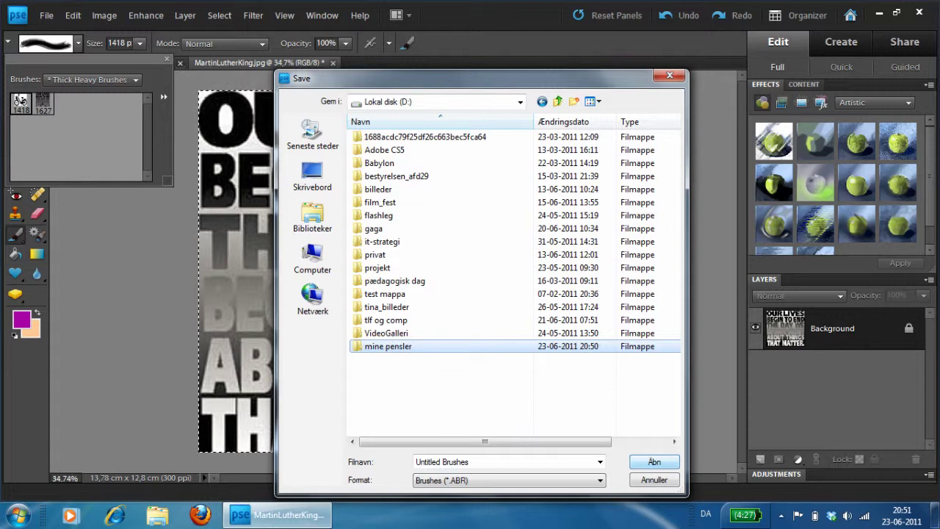
# Save the brush set as 'rikkes nye pensler' inside the mine pensler folder
pyautogui.press('Return')
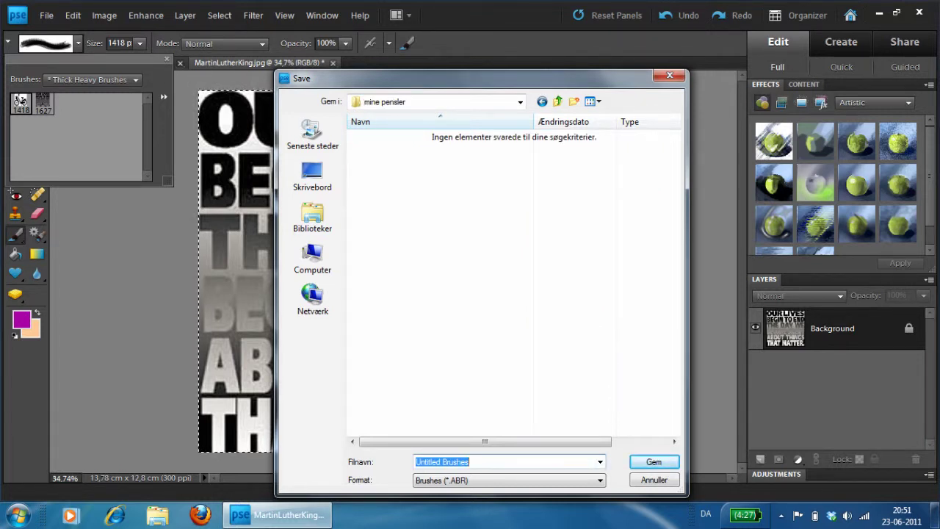
pyautogui.write('rik')
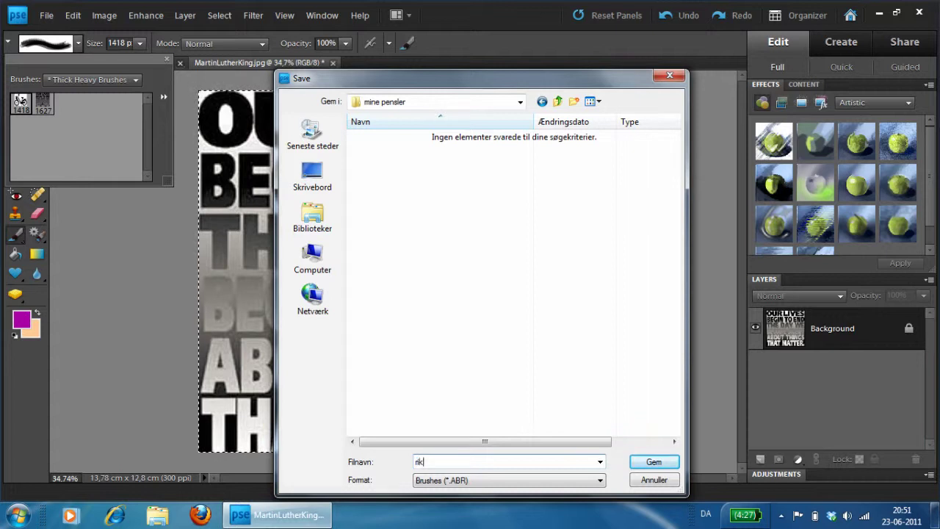
pyautogui.write('kes nye p')
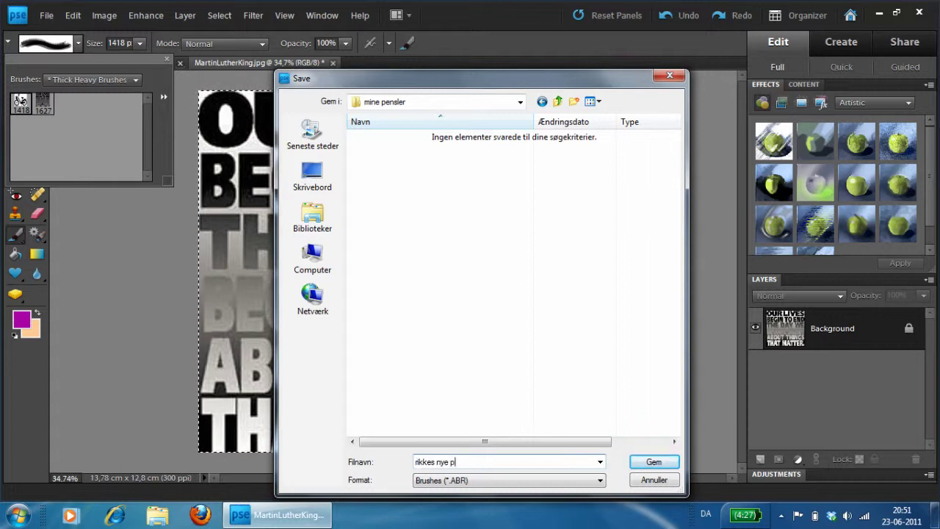
pyautogui.write('ensler')
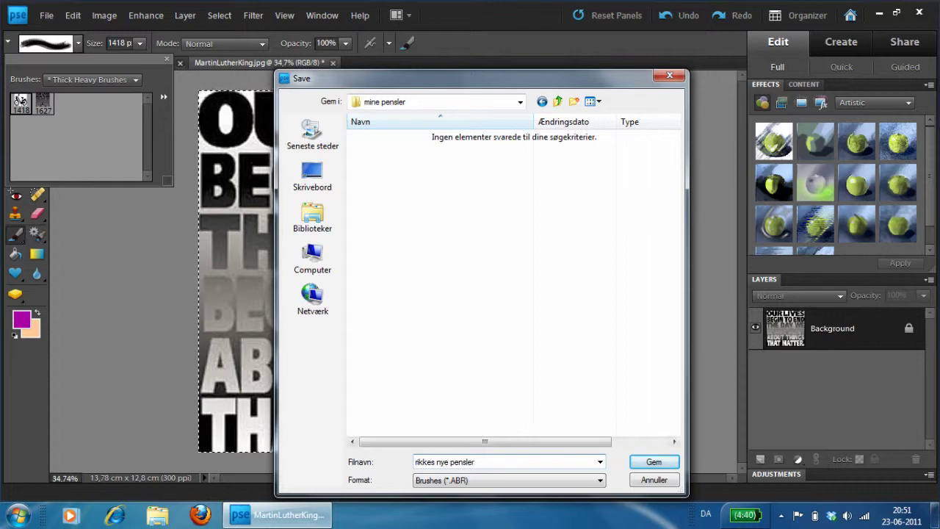
pyautogui.press('Return')
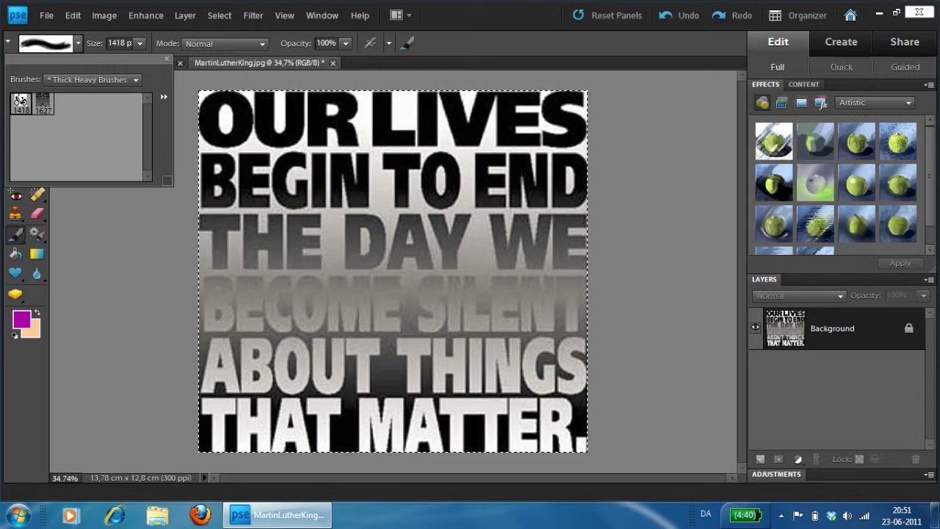
# Quit Photoshop Elements without saving MartinLutherKing.jpg or cykel.psd
pyautogui.click(919, 12)
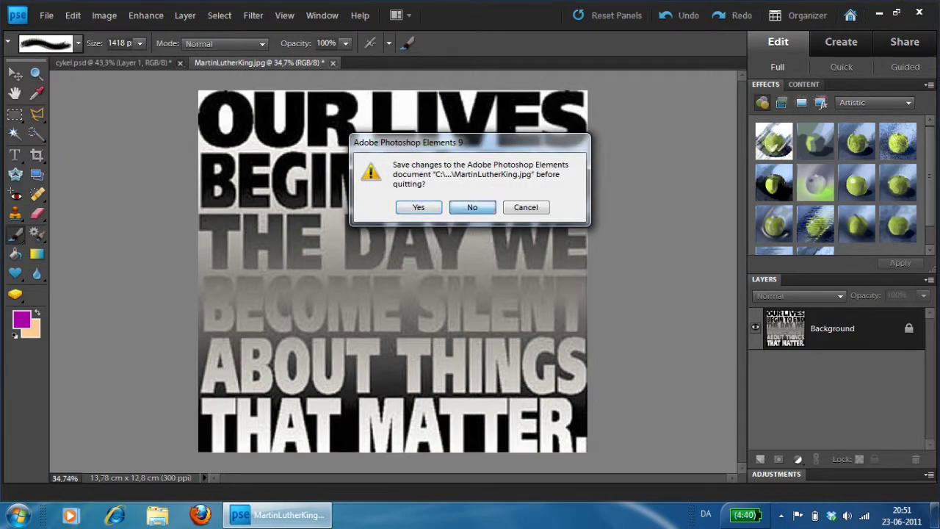
pyautogui.click(473, 207)
pyautogui.click(473, 207)
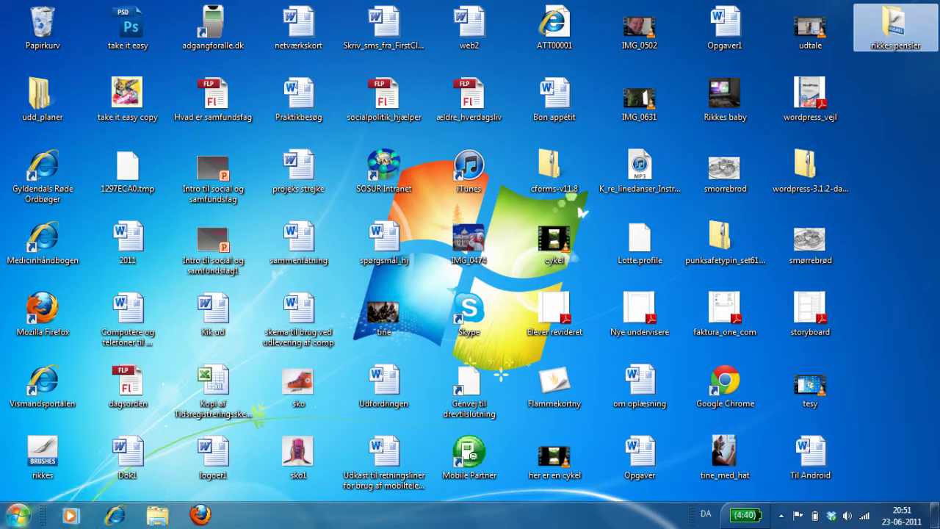
# Open the mine pensler folder on drive D: to check the saved brush file
pyautogui.click(18, 512)
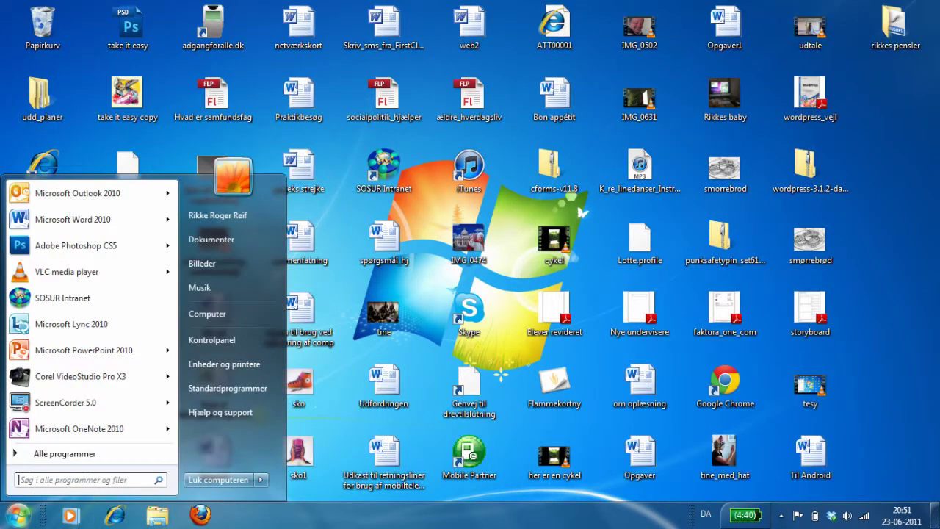
pyautogui.click(207, 314)
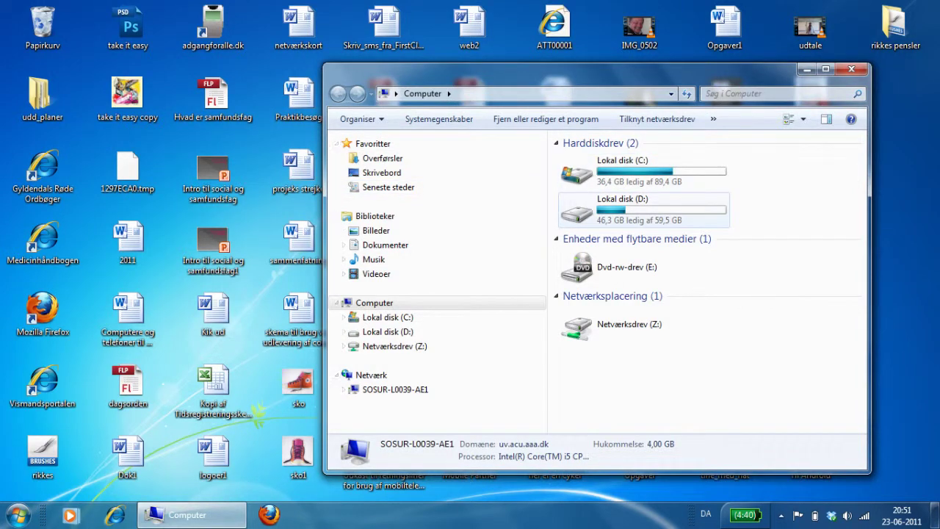
pyautogui.doubleClick(624, 209)
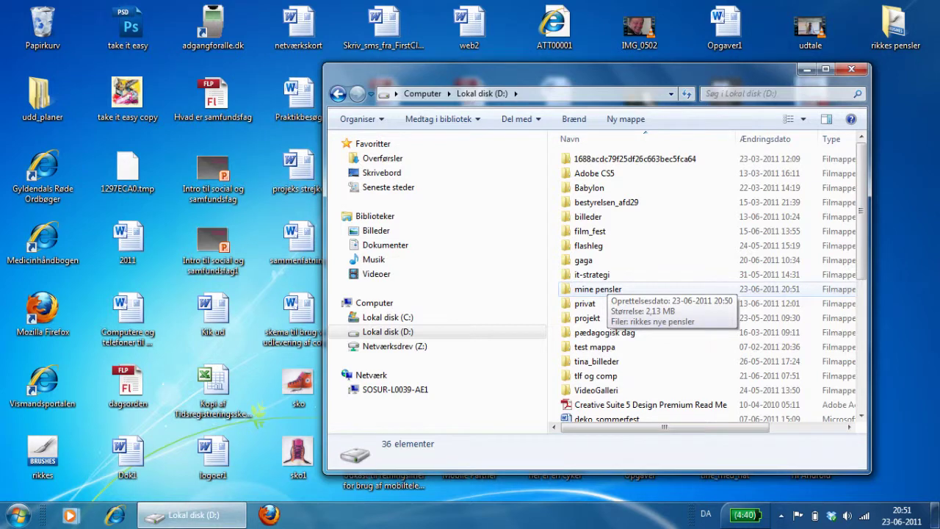
pyautogui.doubleClick(598, 288)
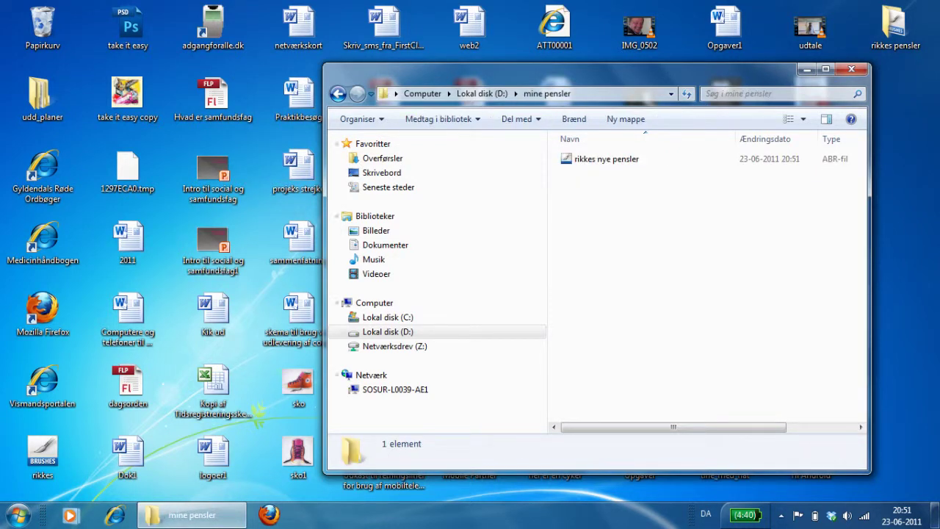
# Open C:\Programmer\Adobe\Photoshop Elements 9\Presets\Brushes in a second window, placed beside mine pensler
pyautogui.click(18, 514)
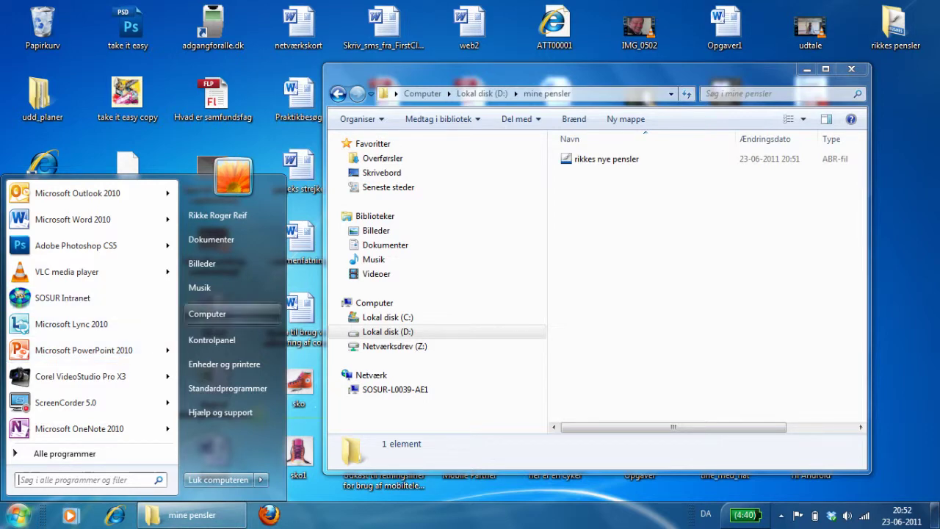
pyautogui.click(207, 313)
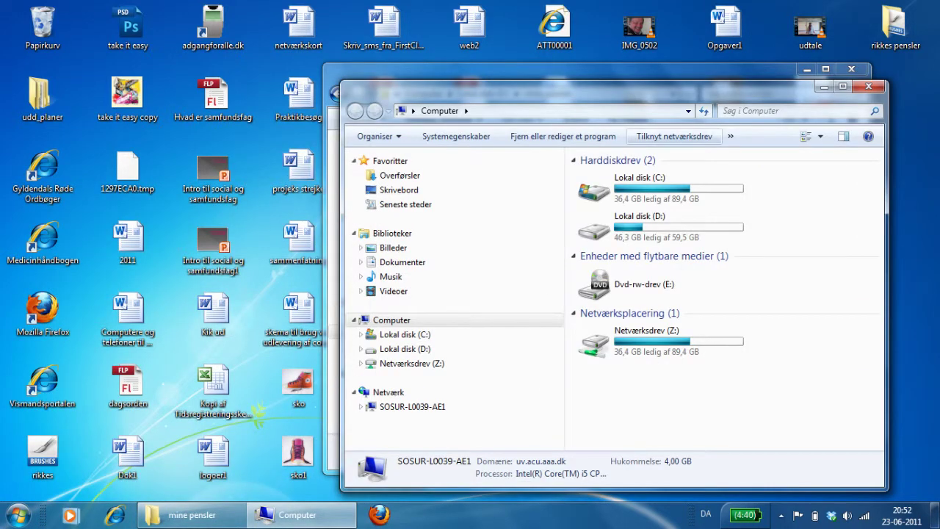
pyautogui.doubleClick(632, 189)
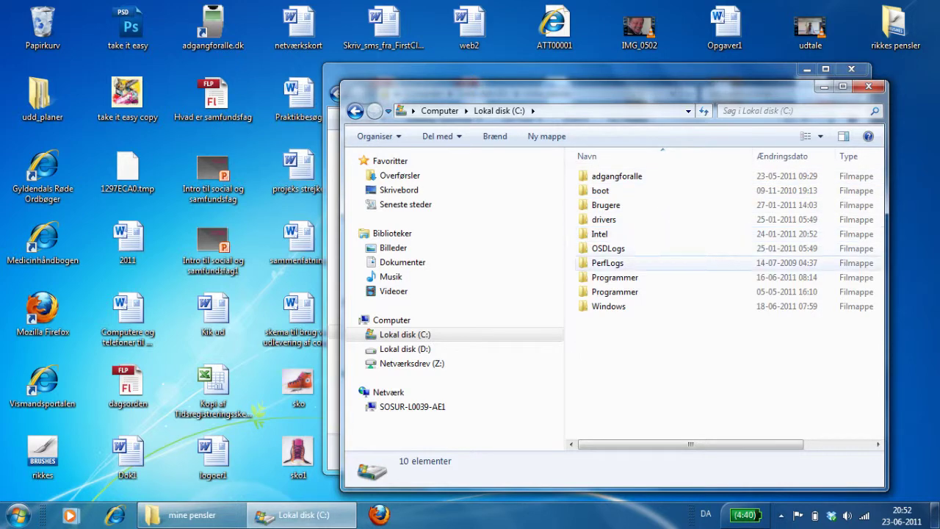
pyautogui.doubleClick(615, 276)
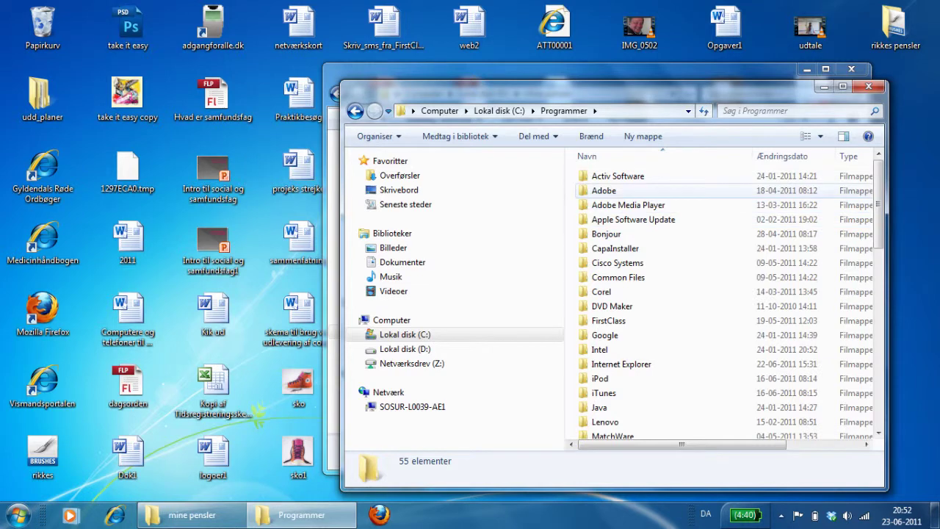
pyautogui.click(604, 190)
pyautogui.doubleClick(603, 191)
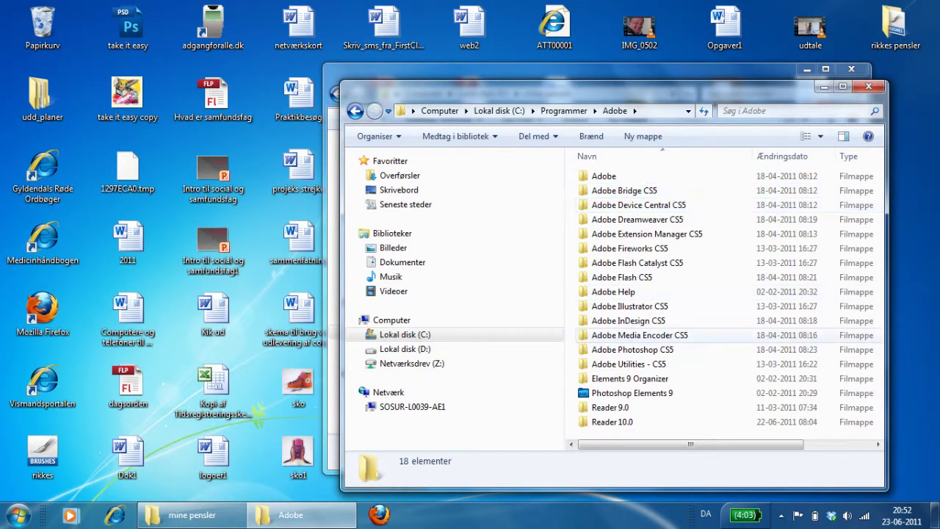
pyautogui.click(632, 393)
pyautogui.doubleClick(632, 393)
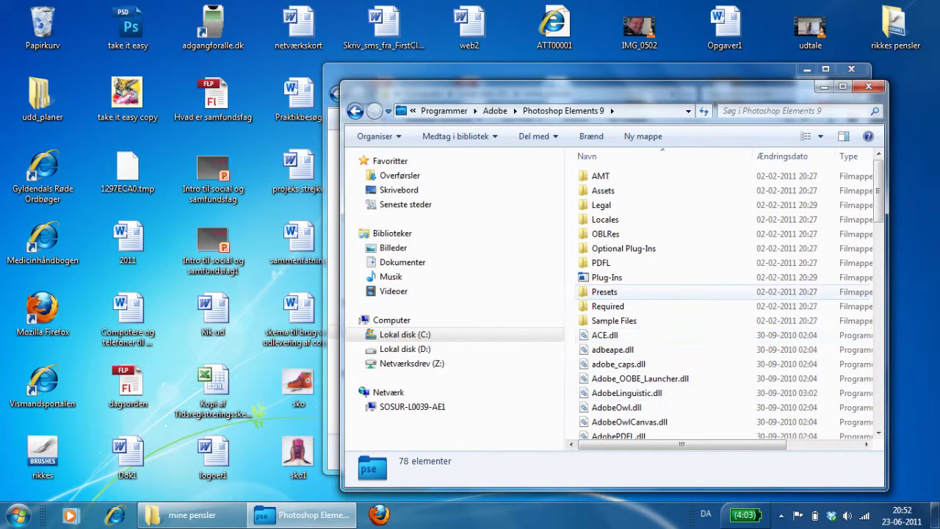
pyautogui.doubleClick(605, 292)
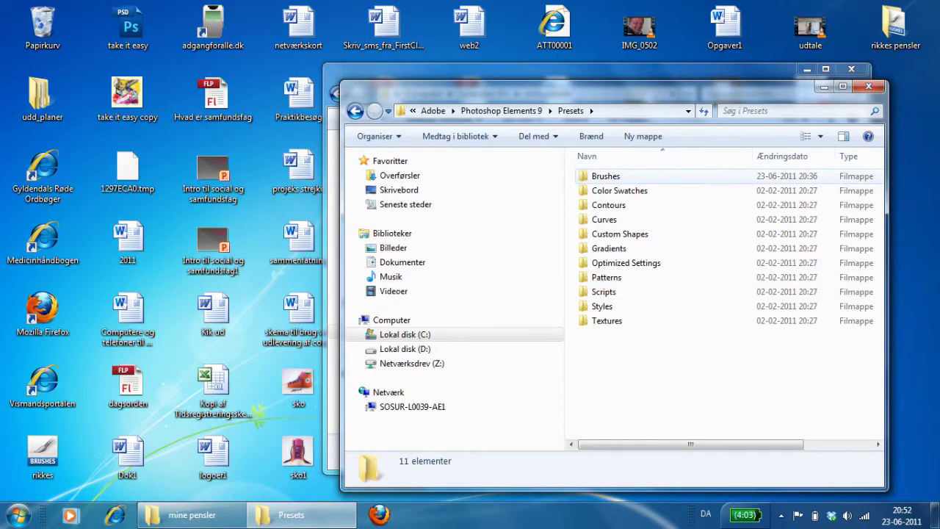
pyautogui.doubleClick(606, 176)
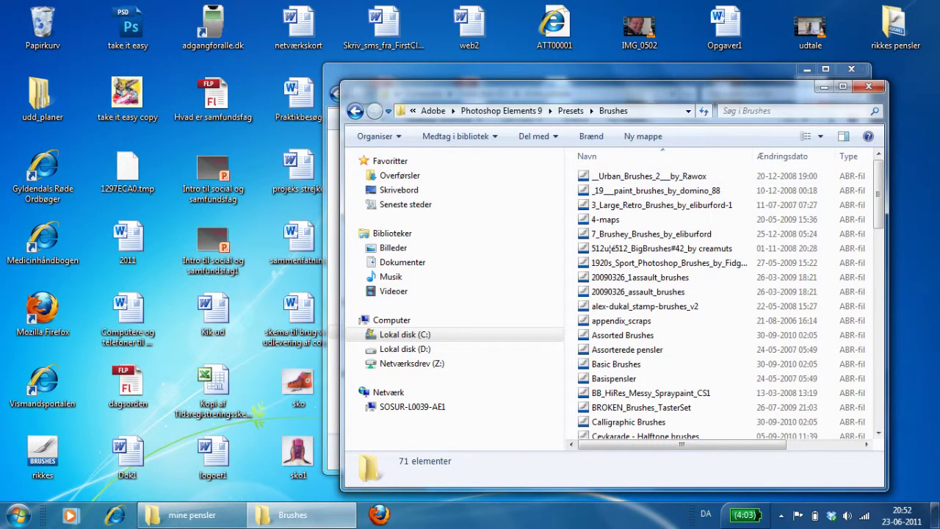
pyautogui.moveTo(588, 86); pyautogui.dragTo(259, 78)
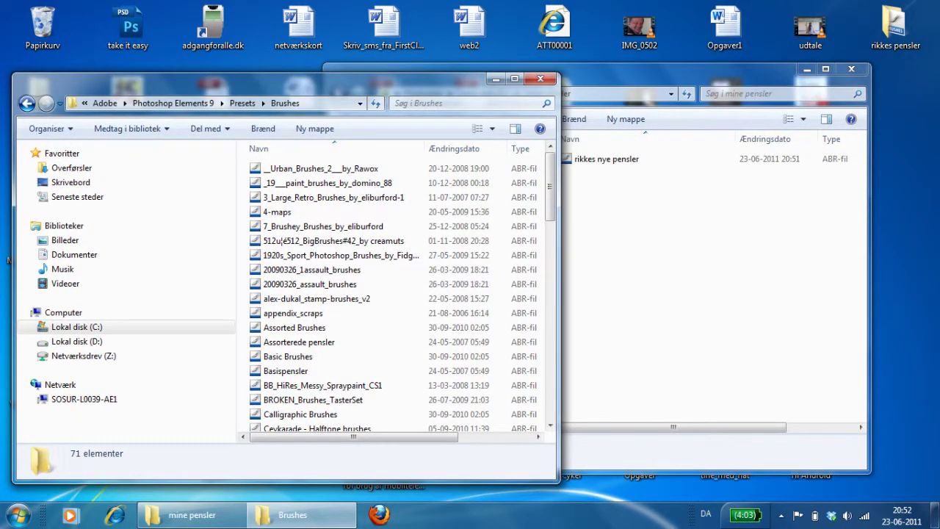
# Drag the rikkes nye pensler file from mine pensler into the Brushes presets folder
pyautogui.hotkey('alt', 'Tab')
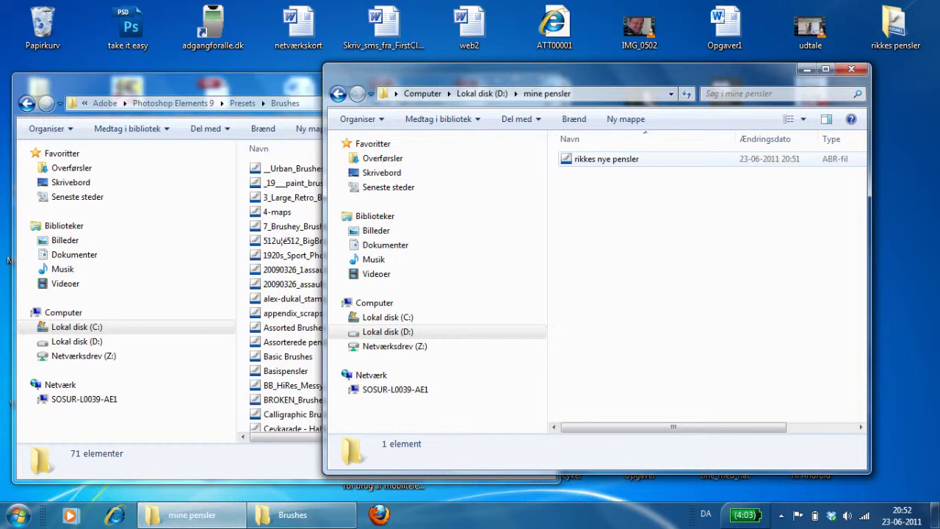
pyautogui.click(607, 159)
pyautogui.moveTo(607, 158); pyautogui.dragTo(286, 222)
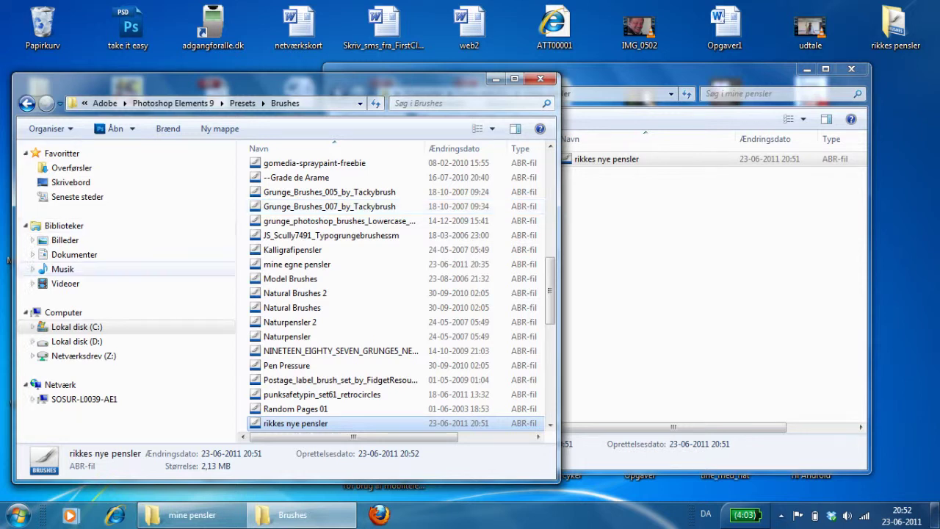
pyautogui.click(17, 514)
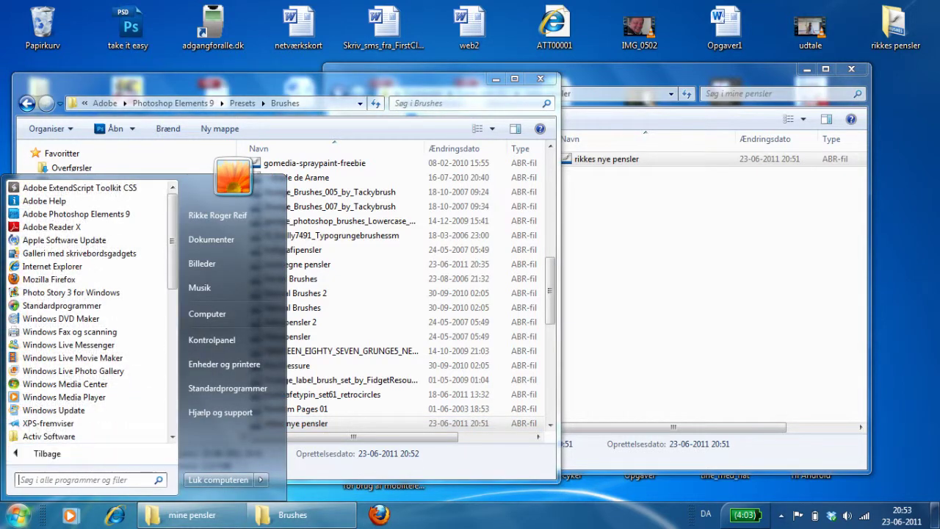
# Relaunch Photoshop Elements and create a 40 × 40 cm, 300 ppi transparent blank file
pyautogui.click(9, 259)
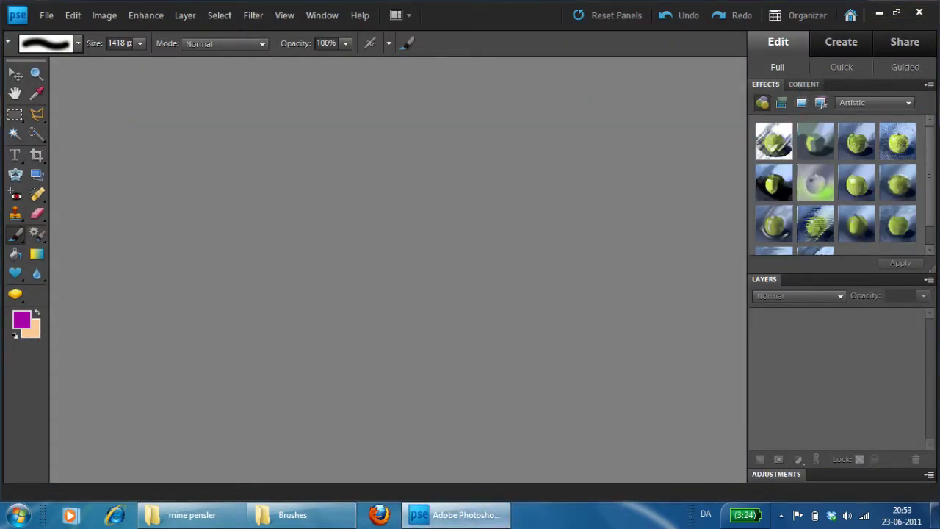
pyautogui.hotkey('alt', 'f')
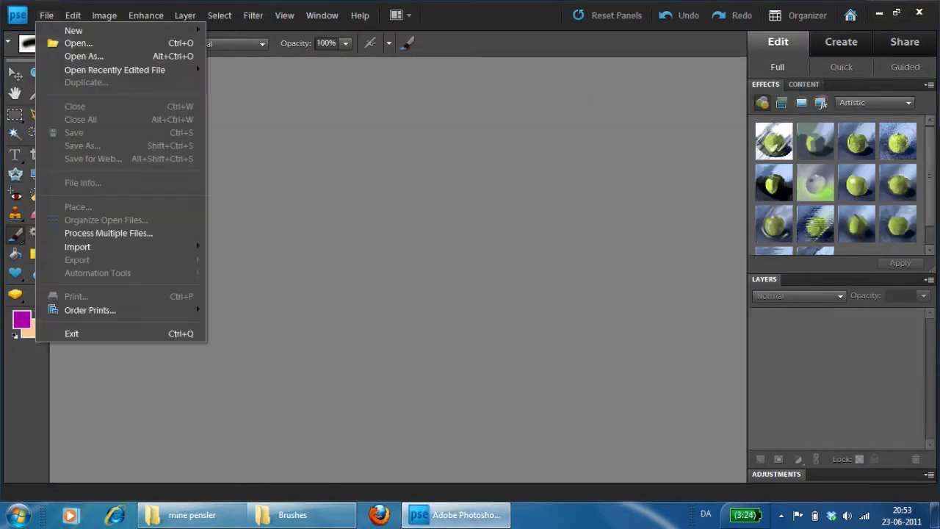
pyautogui.press('Right')
pyautogui.press('Right')
pyautogui.press('Right')
pyautogui.press('Left')
pyautogui.press('Left')
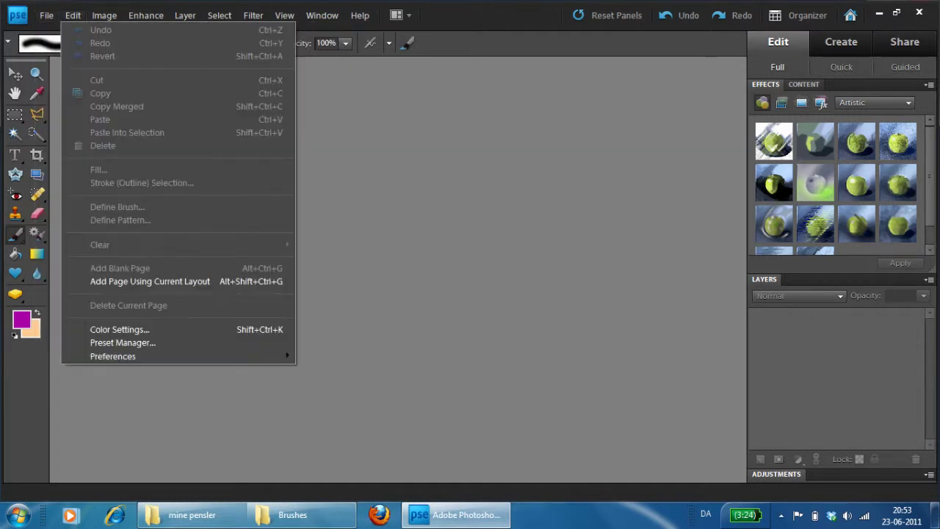
pyautogui.press('Right')
pyautogui.press('Left')
pyautogui.press('Right')
pyautogui.press('Down')
pyautogui.press('Return')
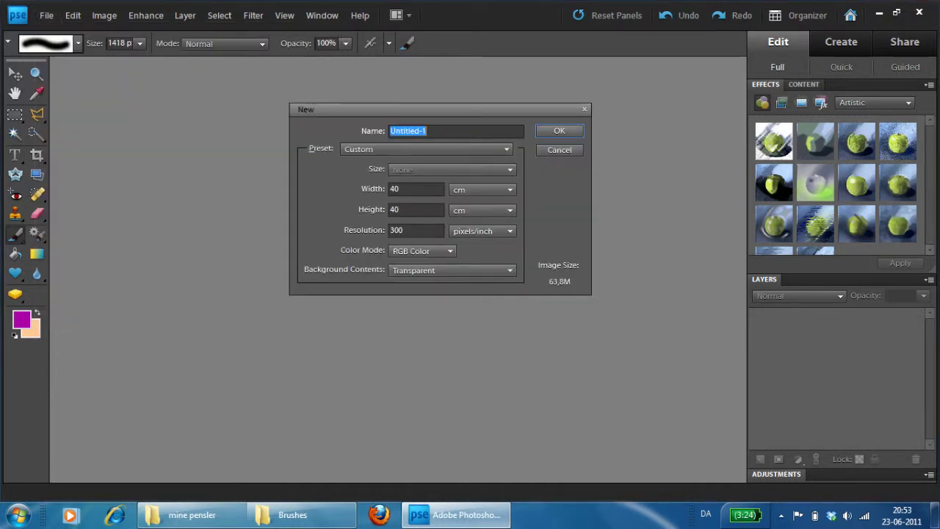
pyautogui.click(560, 131)
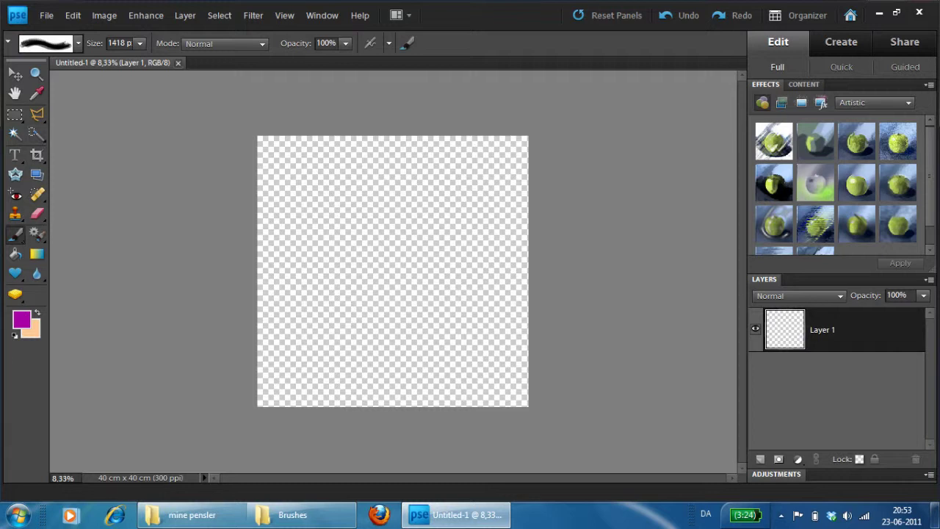
# Load the rikkes nye pensler brush set and select its bicycle brush
pyautogui.click(78, 43)
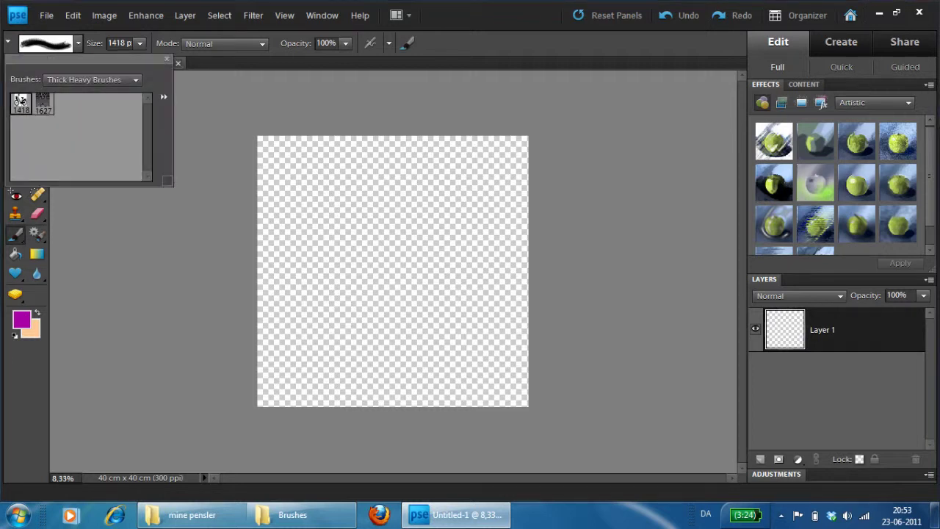
pyautogui.click(92, 79)
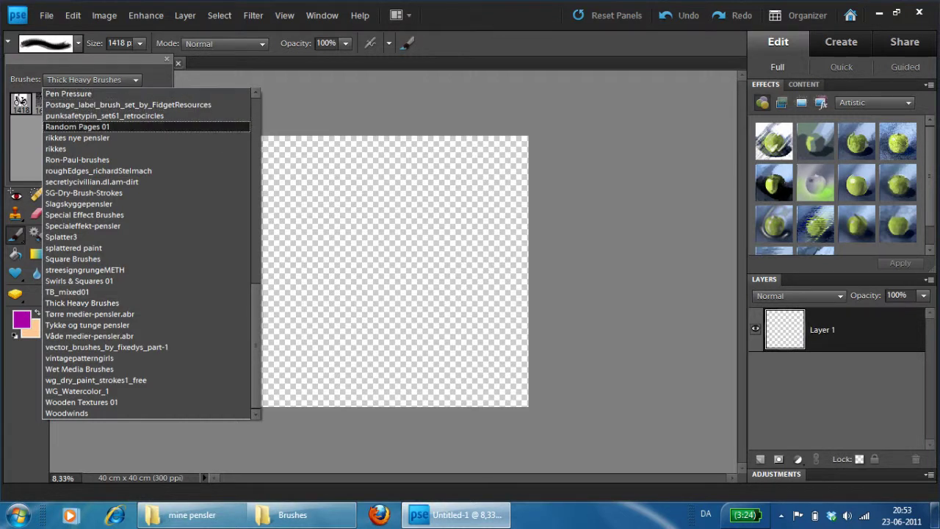
pyautogui.click(77, 137)
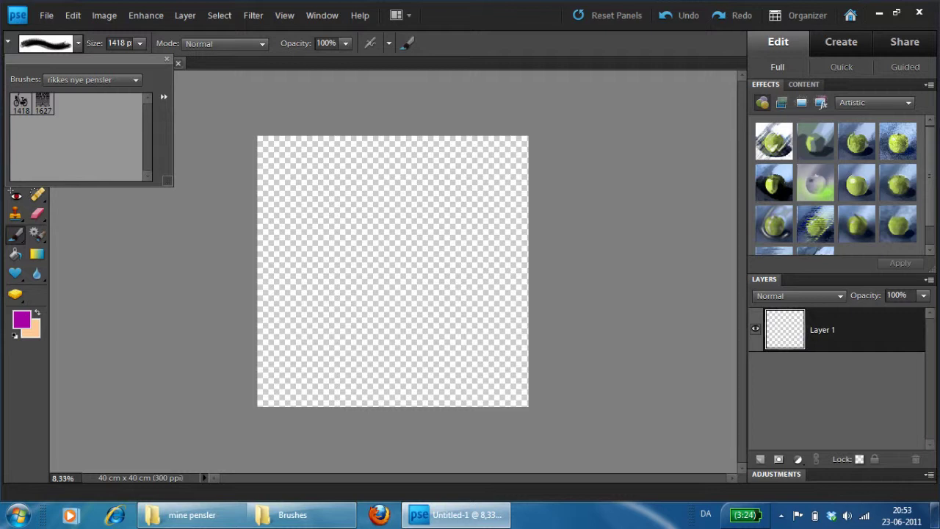
pyautogui.click(20, 100)
# Stamp three magenta bicycles in a column at the canvas's left
pyautogui.click(339, 196)
pyautogui.click(342, 245)
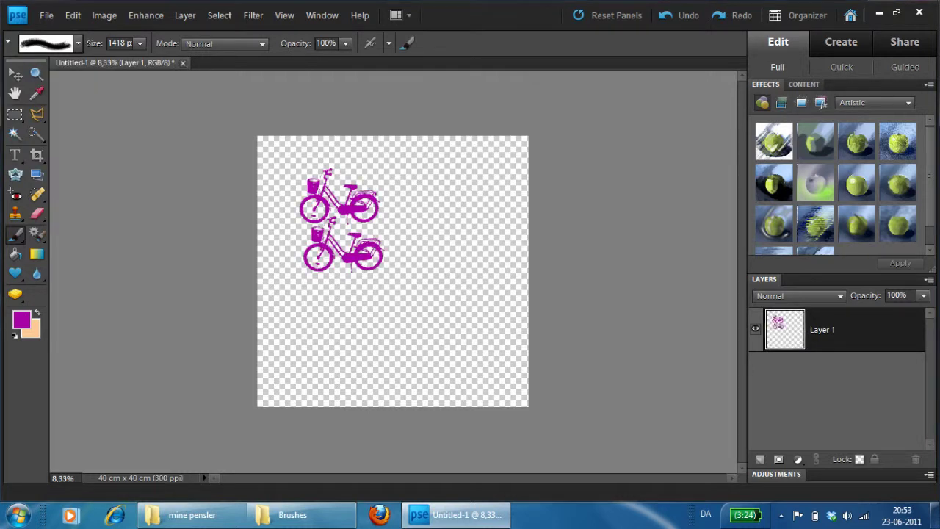
pyautogui.click(342, 291)
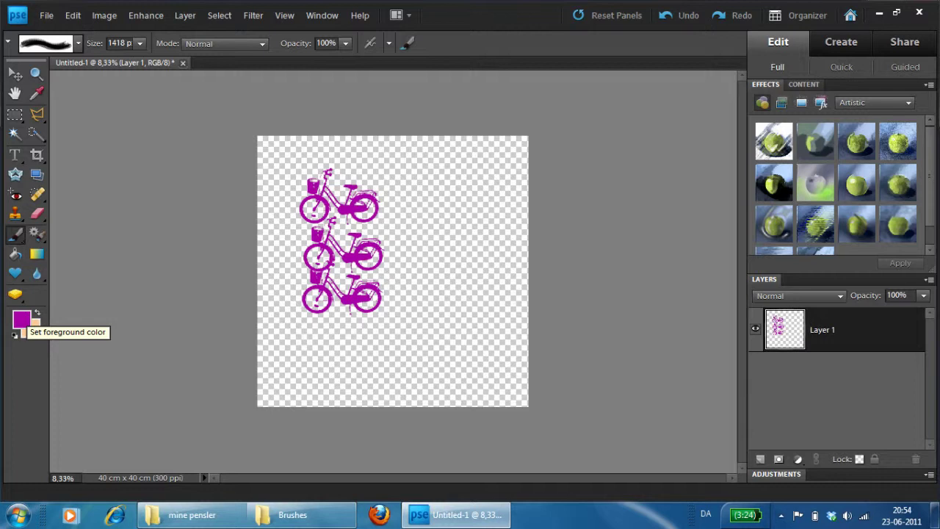
# Set the foreground colour to yellow (e2c004)
pyautogui.click(21, 319)
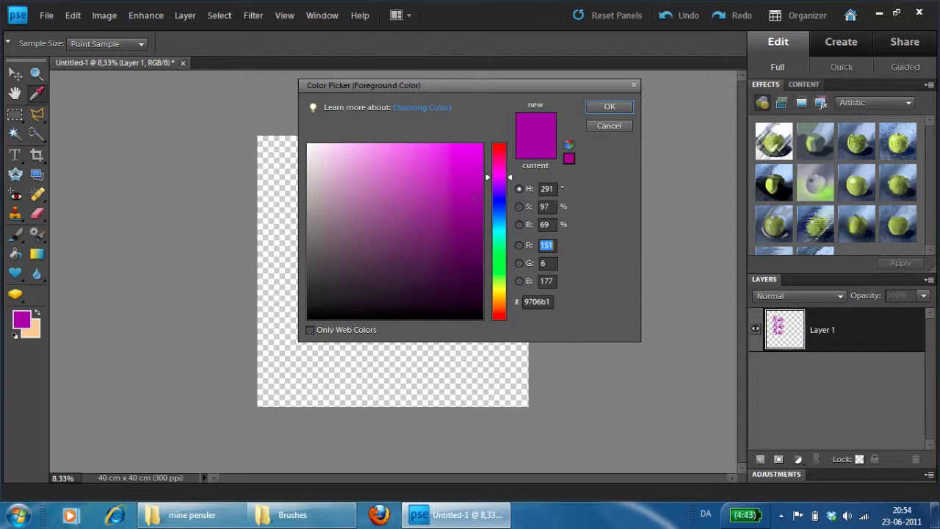
pyautogui.click(498, 294)
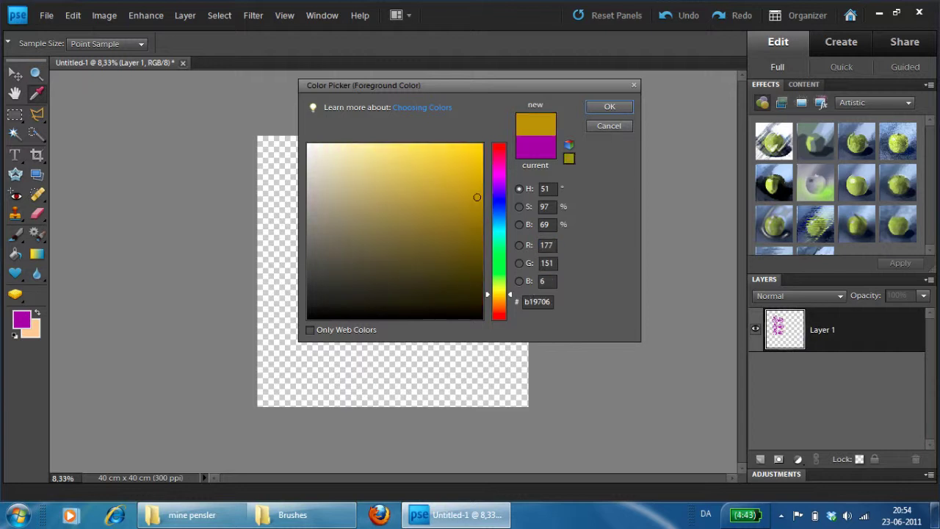
pyautogui.click(479, 163)
pyautogui.click(610, 106)
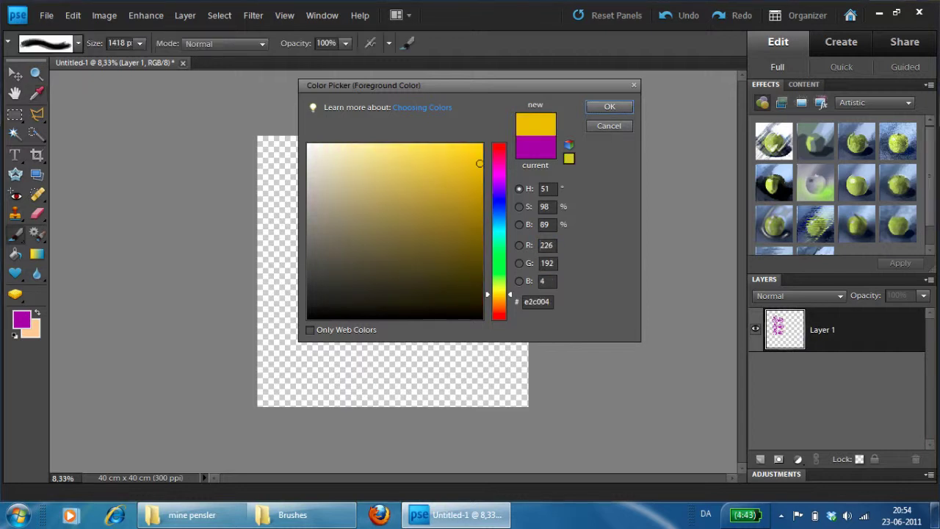
# Stamp three yellow bicycles in a column right of the magenta ones
pyautogui.click(460, 190)
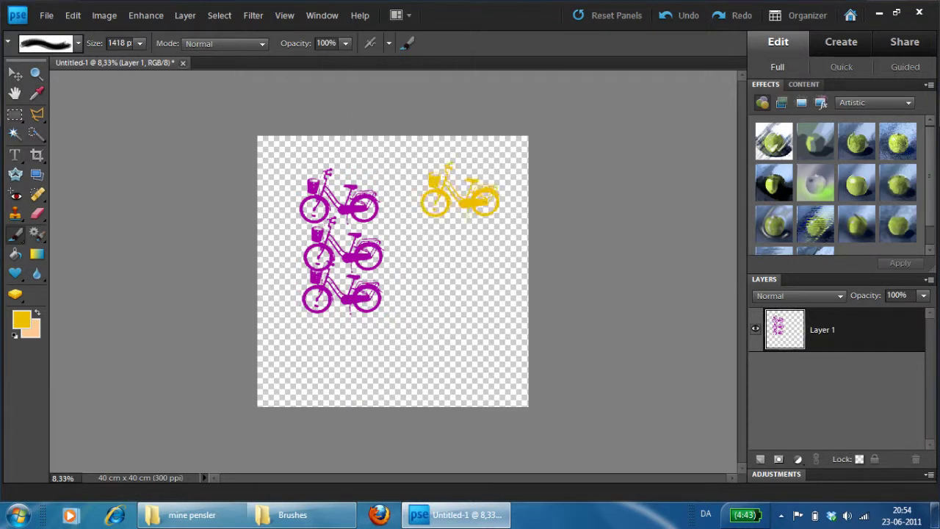
pyautogui.click(453, 240)
pyautogui.click(454, 291)
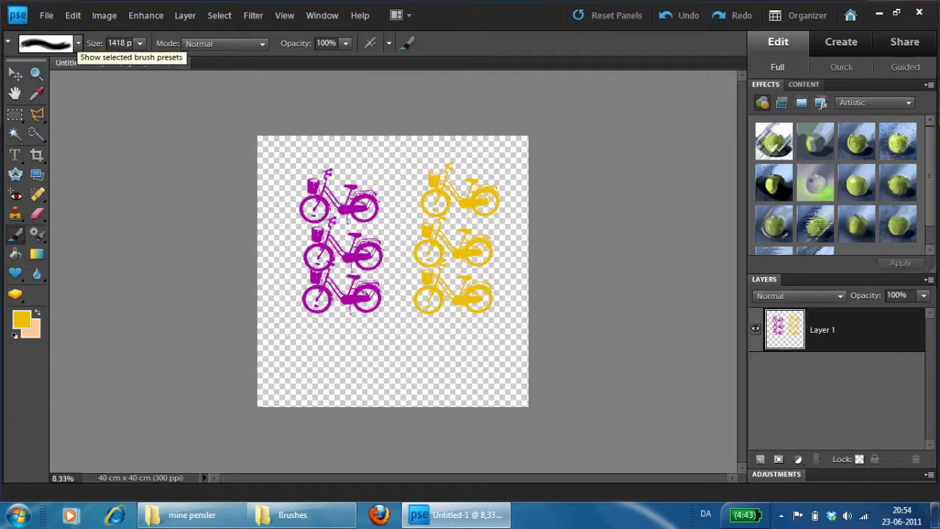
# Pick Thick Heavy Brushes from the brush preset picker's brush set list
pyautogui.click(78, 43)
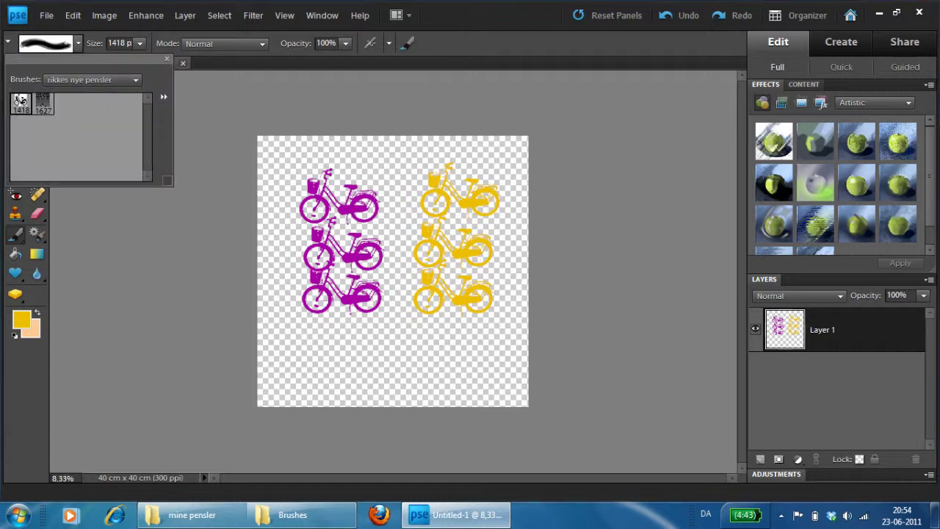
pyautogui.click(135, 79)
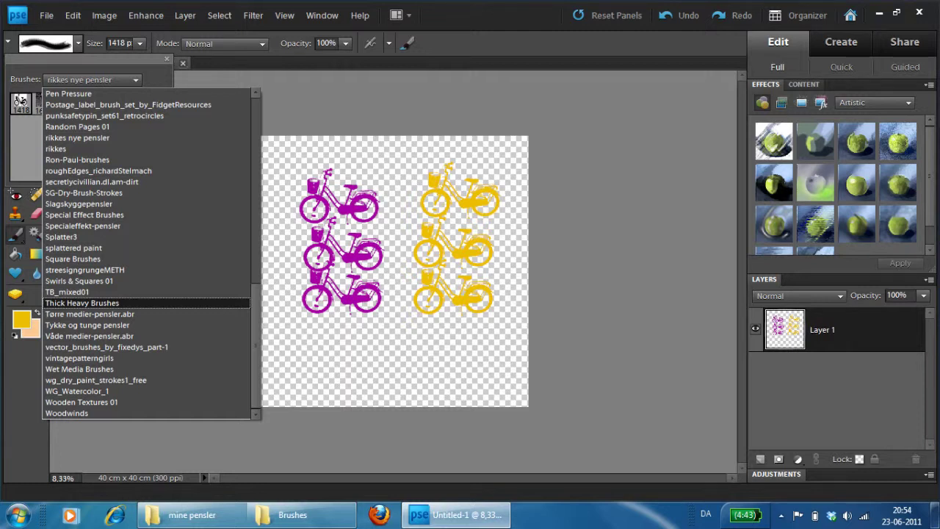
pyautogui.click(81, 303)
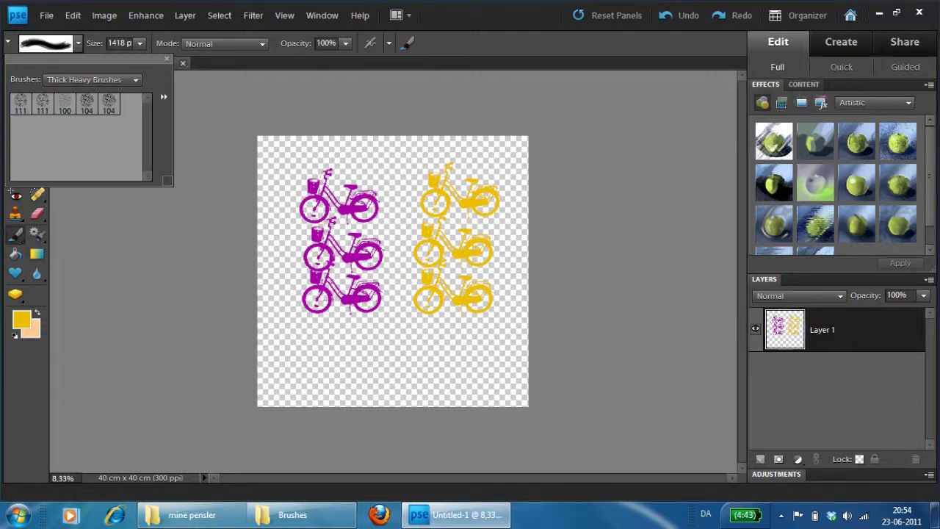